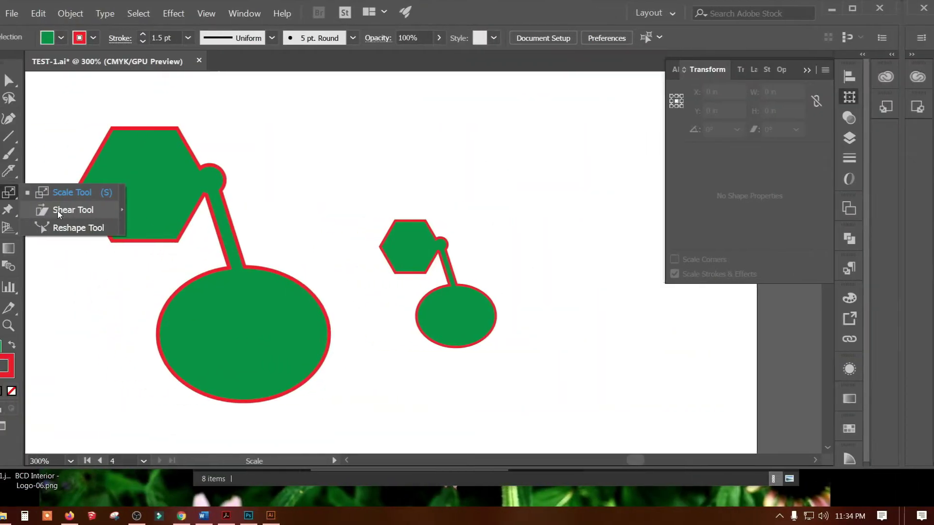
Activate the Shear Tool, then deselect the small cherry shape
left_click(58, 215)
left_click(501, 319)
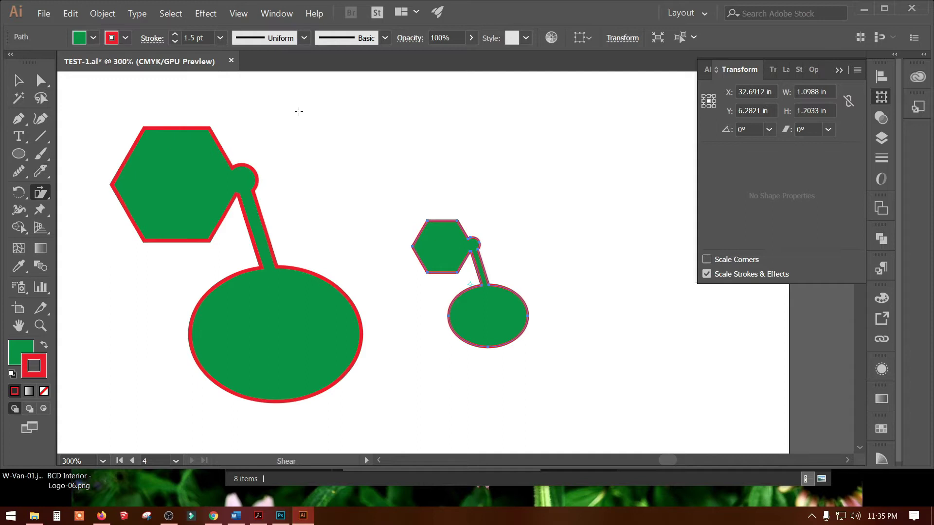
key("ctrl+shift+a")
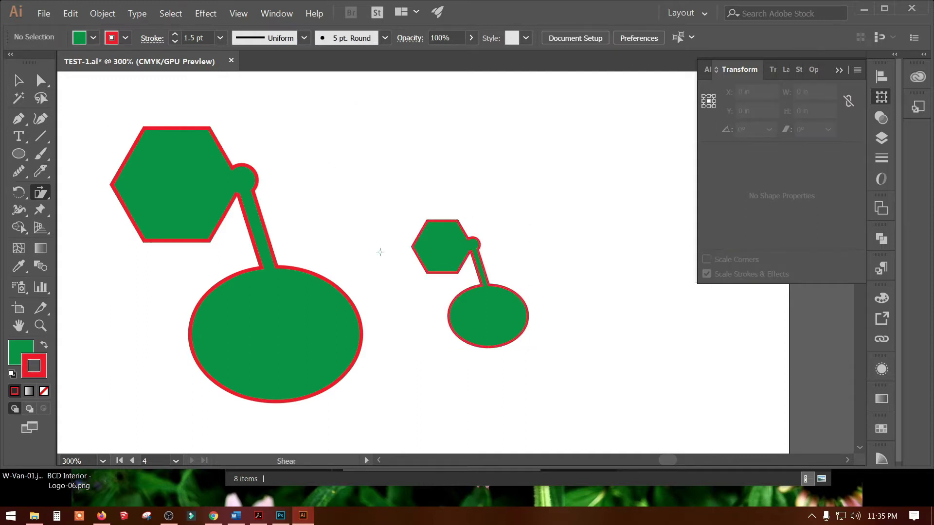
Draw a tall, narrow rectangle between the two cherry shapes
left_click(19, 154)
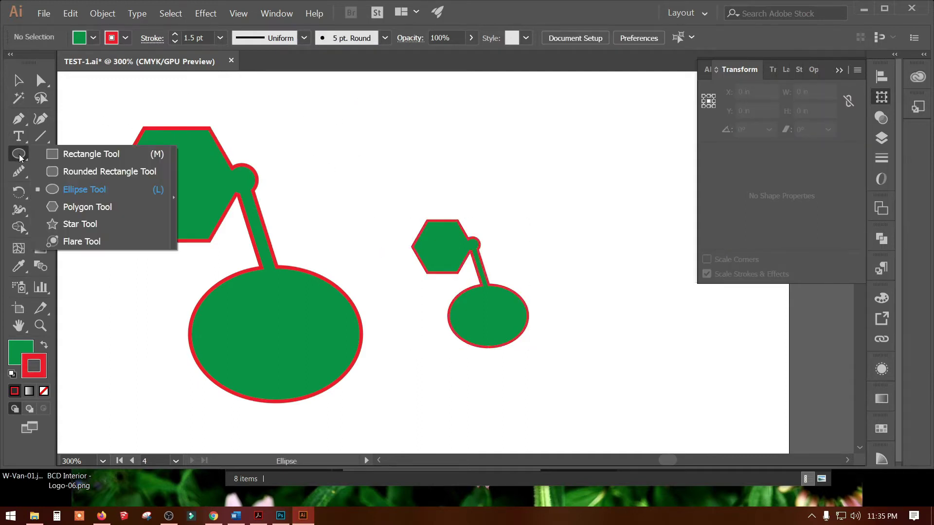
left_click(59, 155)
left_click_drag(332, 111, 372, 255)
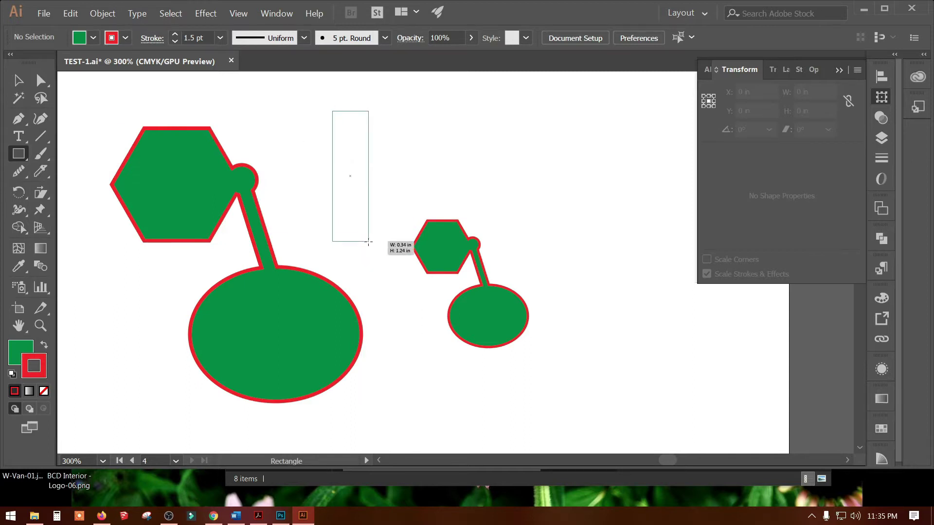
Try shearing the rectangle at several angles, then undo the shear
left_click(41, 193)
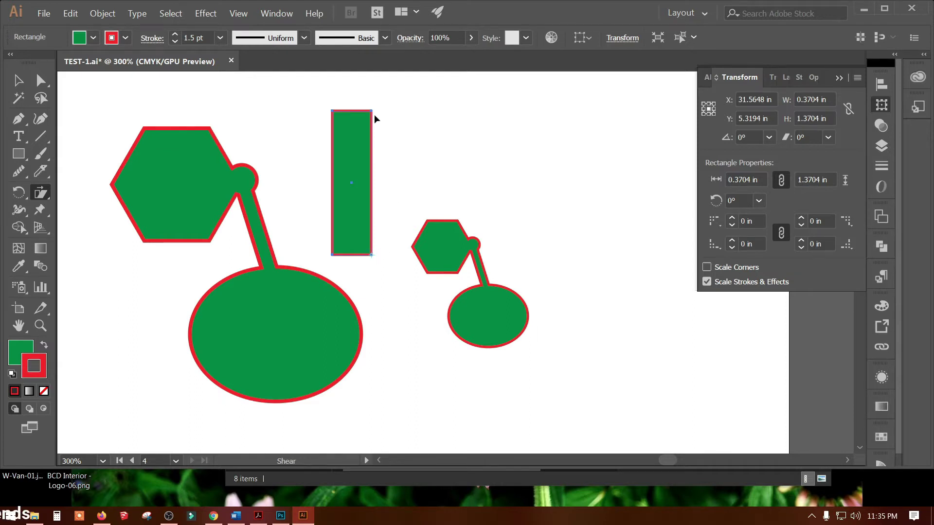
mouse_move(375, 115)
left_mouse_down()
mouse_move(317, 123)
mouse_move(492, 110)
left_mouse_up()
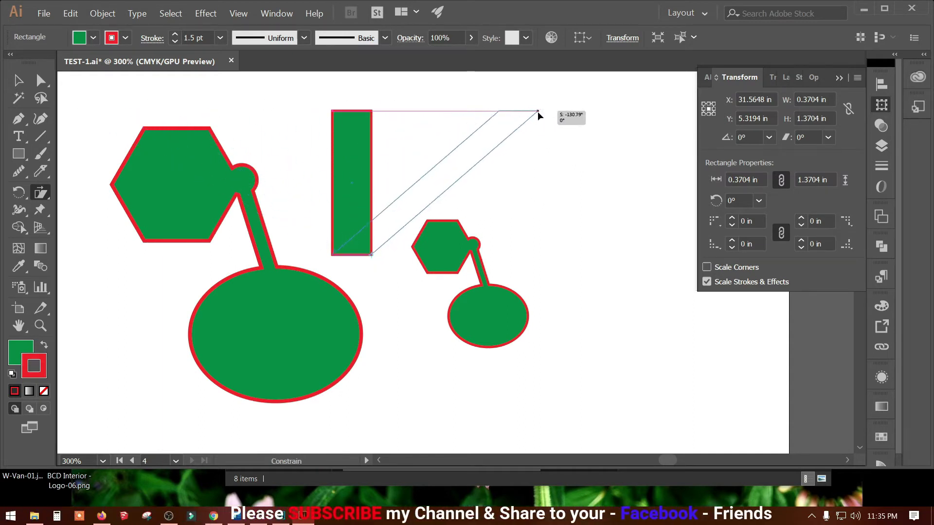
mouse_move(492, 110)
left_mouse_down()
mouse_move(228, 112)
mouse_move(207, 180)
mouse_move(424, 138)
left_mouse_up()
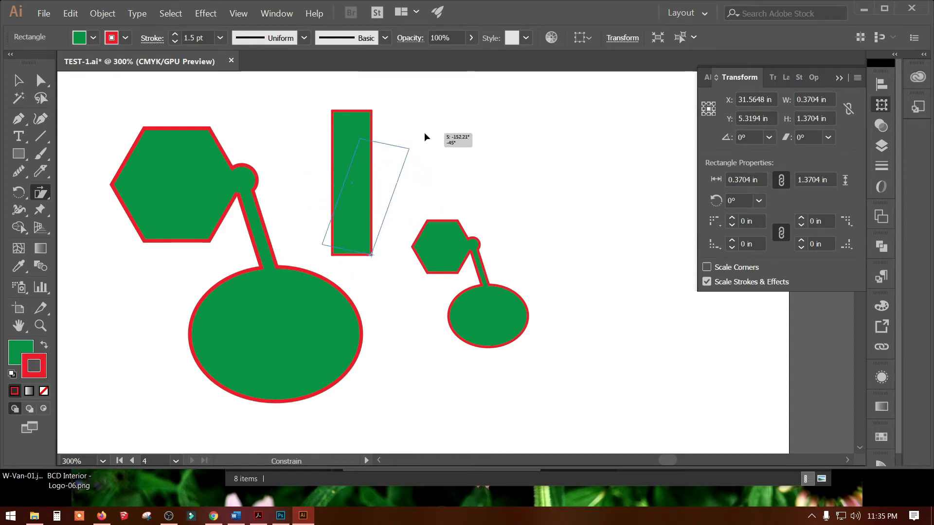
mouse_move(424, 137)
left_mouse_down()
mouse_move(415, 138)
mouse_move(434, 125)
mouse_move(474, 124)
mouse_move(416, 183)
mouse_move(348, 204)
mouse_move(413, 184)
mouse_move(464, 127)
mouse_move(486, 122)
mouse_move(280, 125)
mouse_move(309, 138)
mouse_move(448, 128)
mouse_move(268, 156)
mouse_move(364, 133)
mouse_move(408, 145)
mouse_move(419, 186)
mouse_move(429, 180)
mouse_move(426, 116)
mouse_move(452, 116)
left_mouse_up()
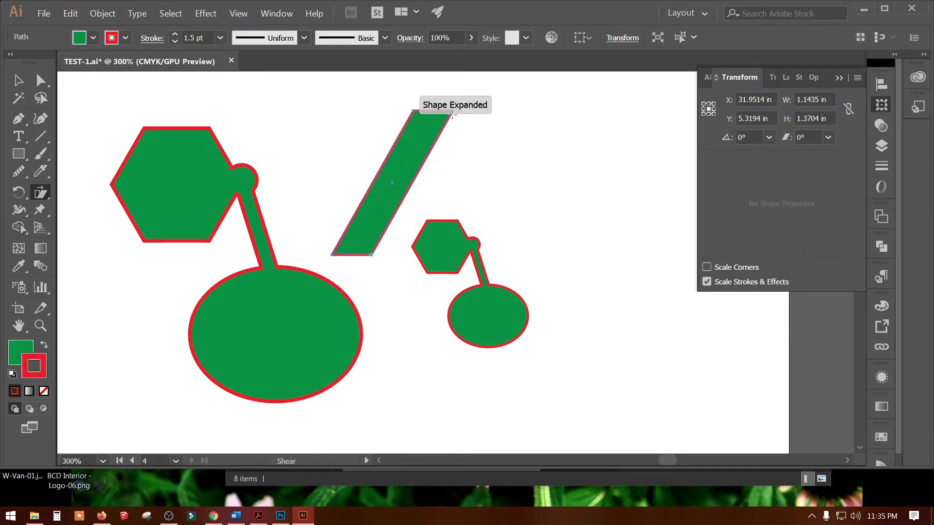
key("ctrl+z")
Pan to the other artwork and select the black Bangladesh text to copy it
left_click(20, 136)
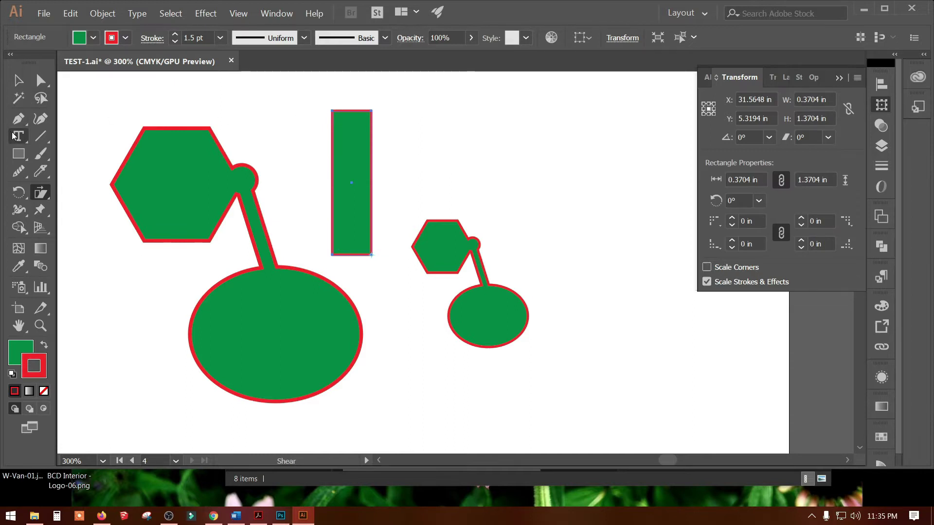
left_click(19, 80)
mouse_move(104, 115)
left_mouse_down()
mouse_move(576, 135)
mouse_move(585, 246)
mouse_move(551, 324)
left_mouse_up()
scroll(248, 163, "up", 5)
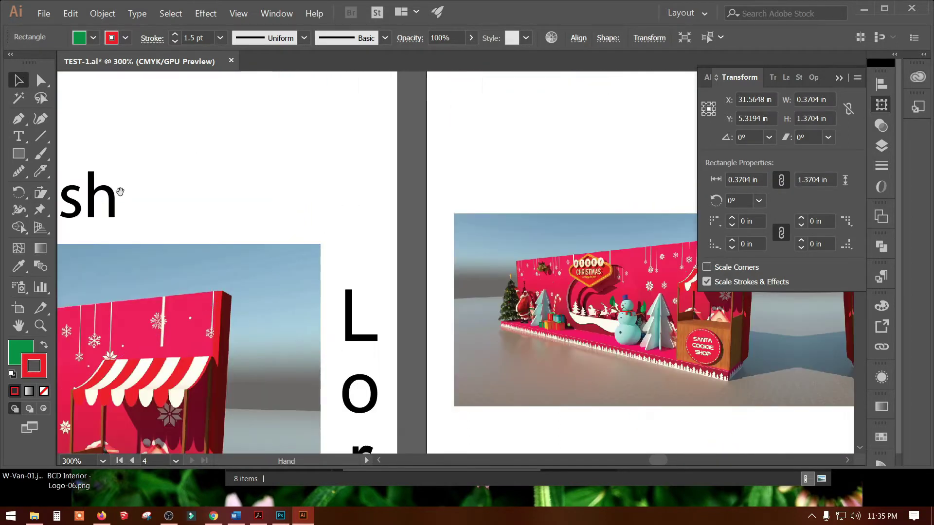
left_click(97, 206)
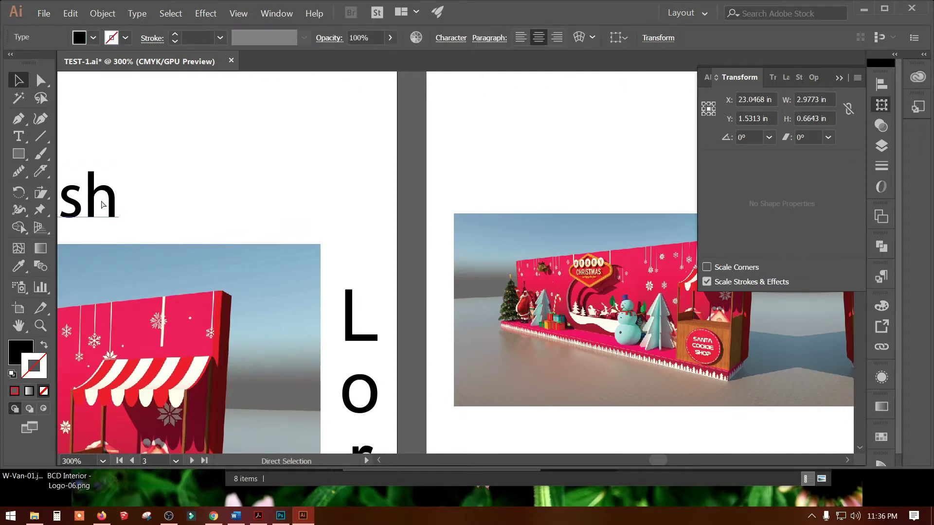
Delete the green rectangle and paste the Bangladesh text above the small cherry
scroll(365, 208, "right", 5)
scroll(309, 292, "down", 10)
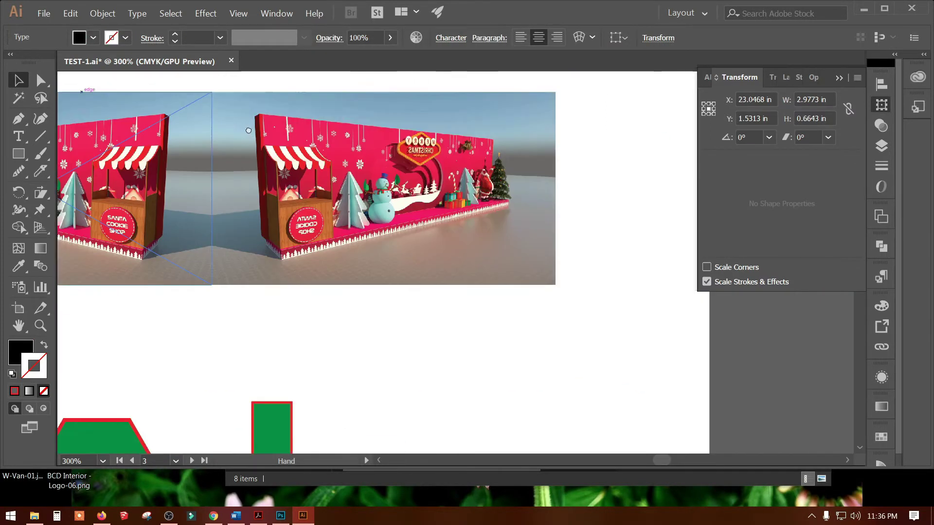
left_click_drag(309, 292, 160, 248)
left_click(118, 252)
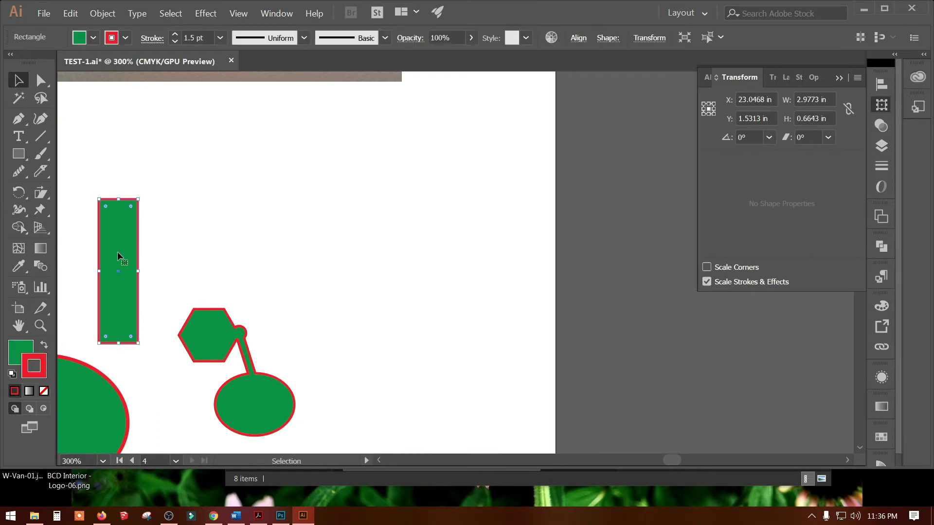
key("Delete")
key("ctrl+v")
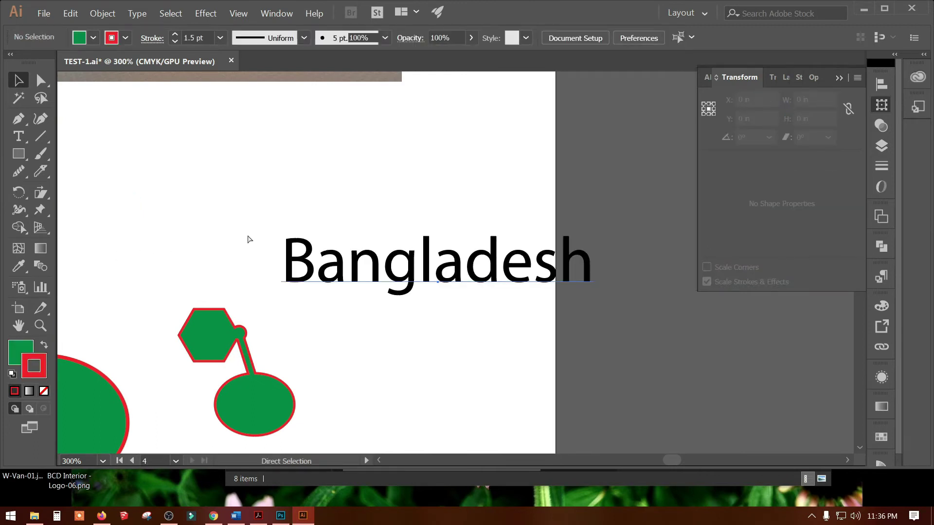
left_click_drag(380, 279, 220, 217)
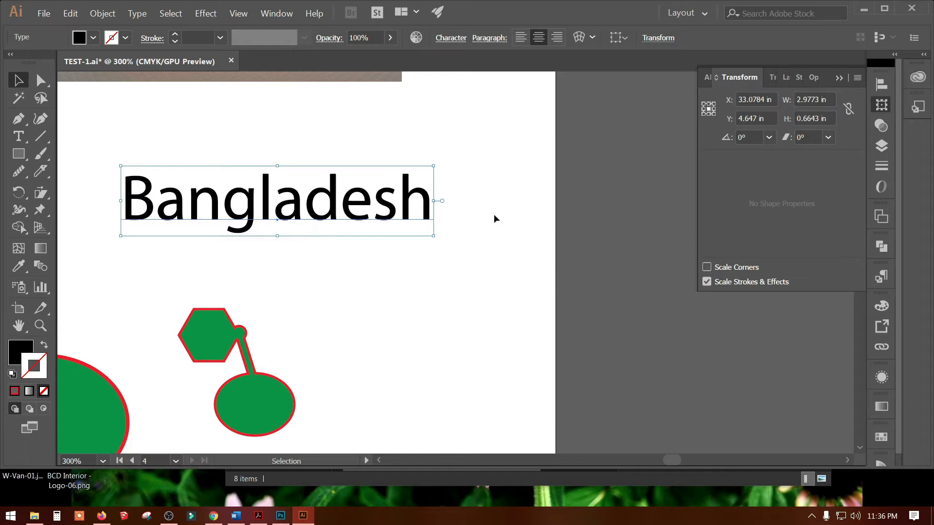
Try shearing the Bangladesh text at several slant and steep angles, then undo
left_click(43, 200)
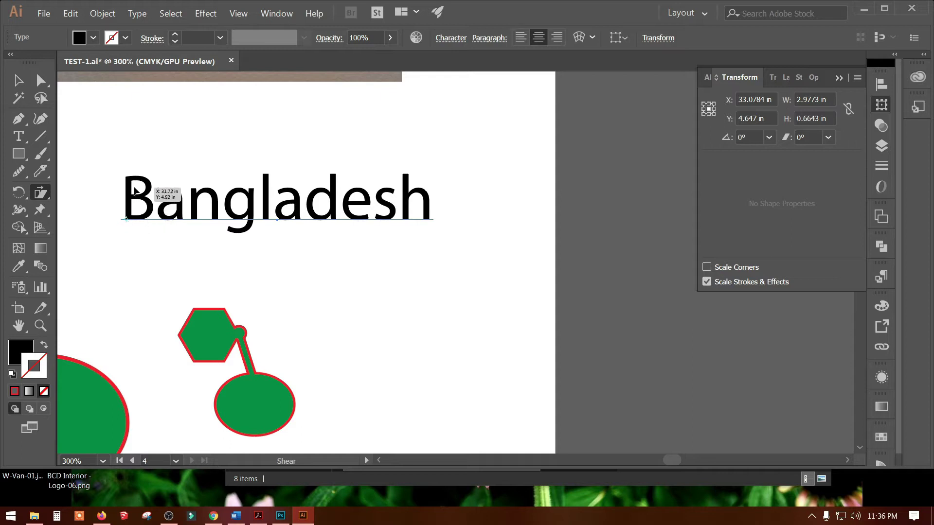
left_click_drag(128, 180, 139, 178)
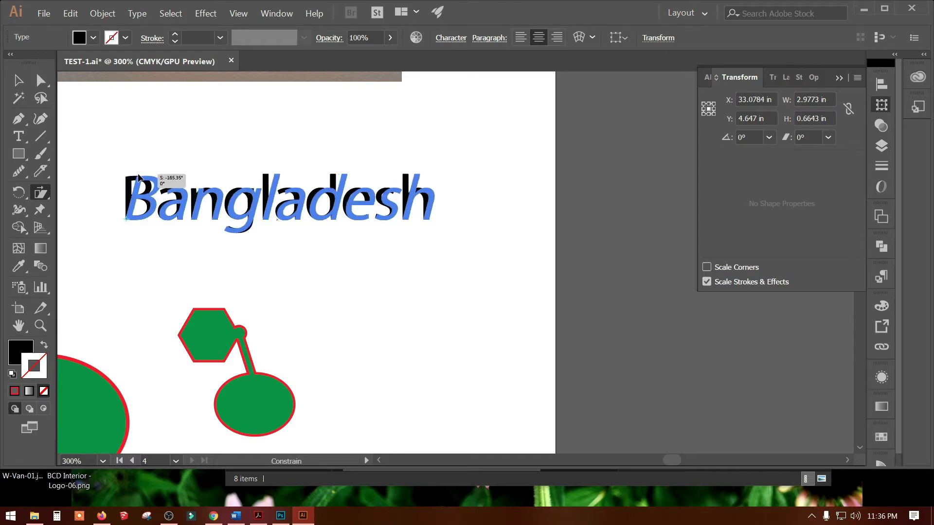
mouse_move(139, 178)
left_mouse_down()
mouse_move(154, 180)
mouse_move(106, 179)
mouse_move(101, 162)
mouse_move(121, 176)
mouse_move(110, 178)
mouse_move(147, 174)
mouse_move(117, 179)
left_mouse_up()
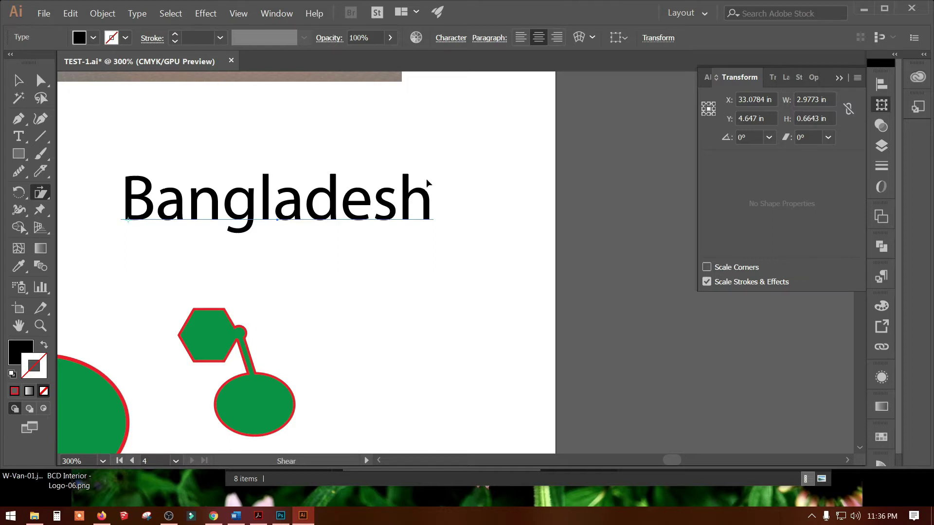
mouse_move(419, 173)
left_mouse_down()
mouse_move(277, 147)
mouse_move(404, 351)
left_mouse_up()
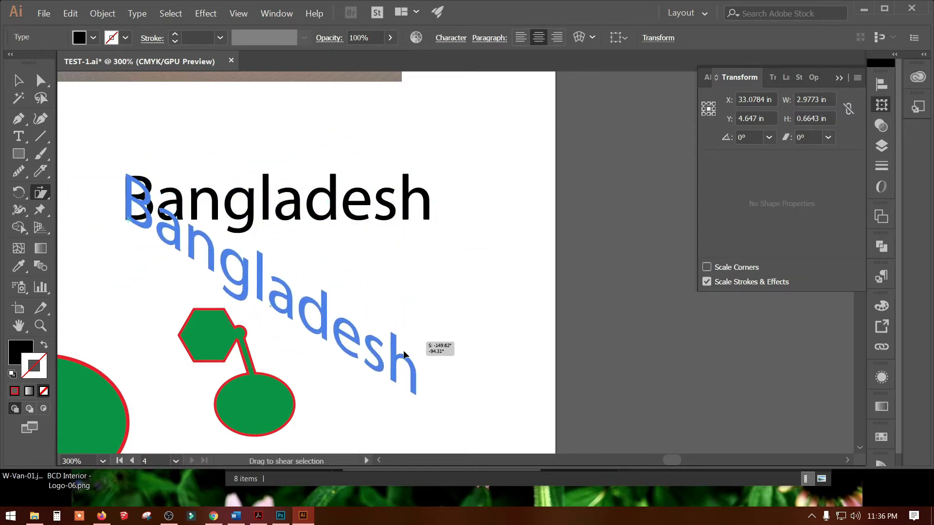
mouse_move(403, 352)
left_mouse_down()
mouse_move(469, 96)
mouse_move(444, 385)
left_mouse_up()
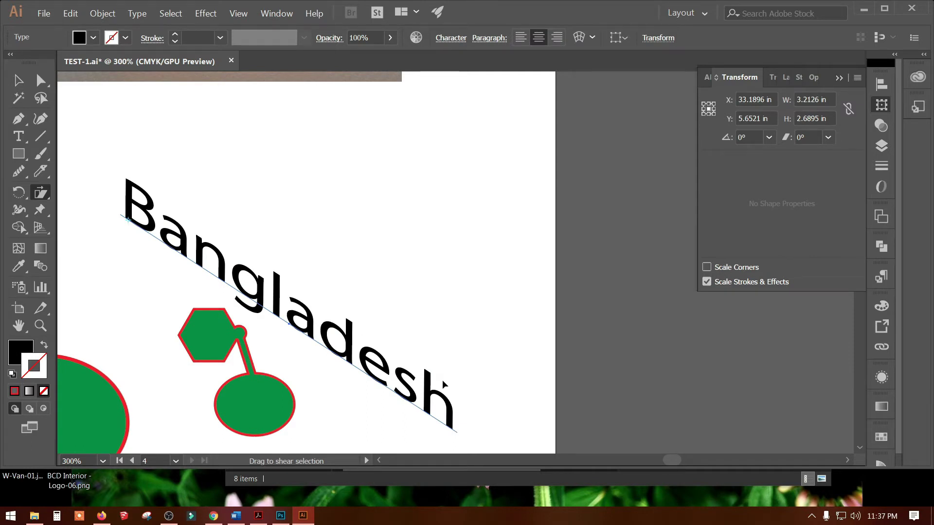
key("ctrl+z")
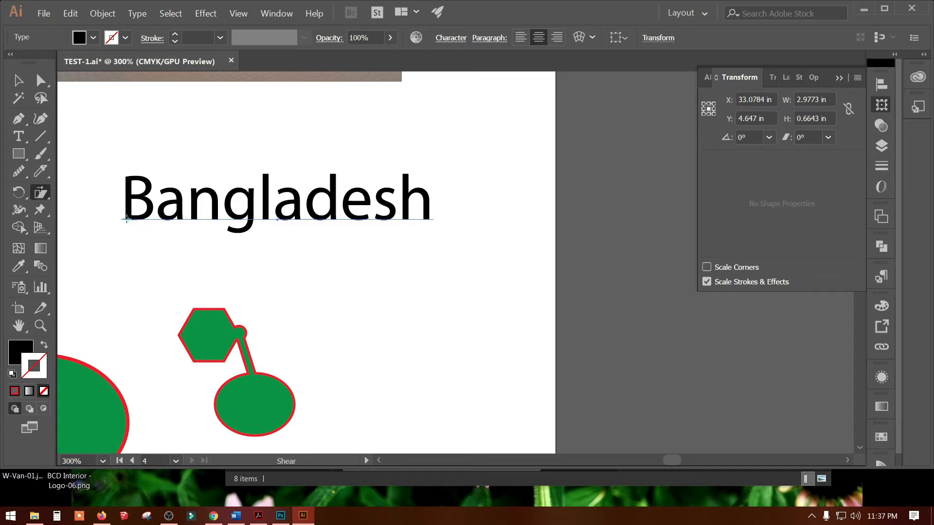
Try a light italic slant on the Bangladesh text again and undo it
key("ctrl")
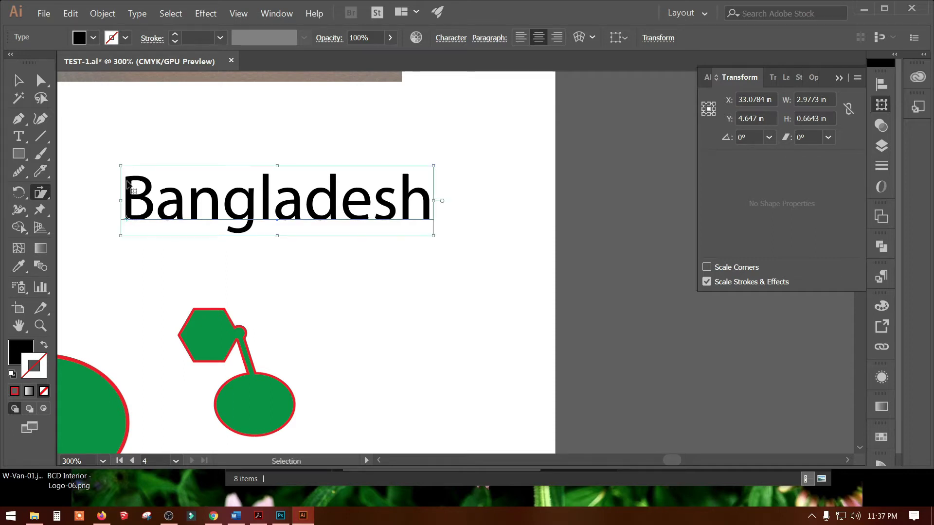
left_click_drag(128, 183, 146, 182)
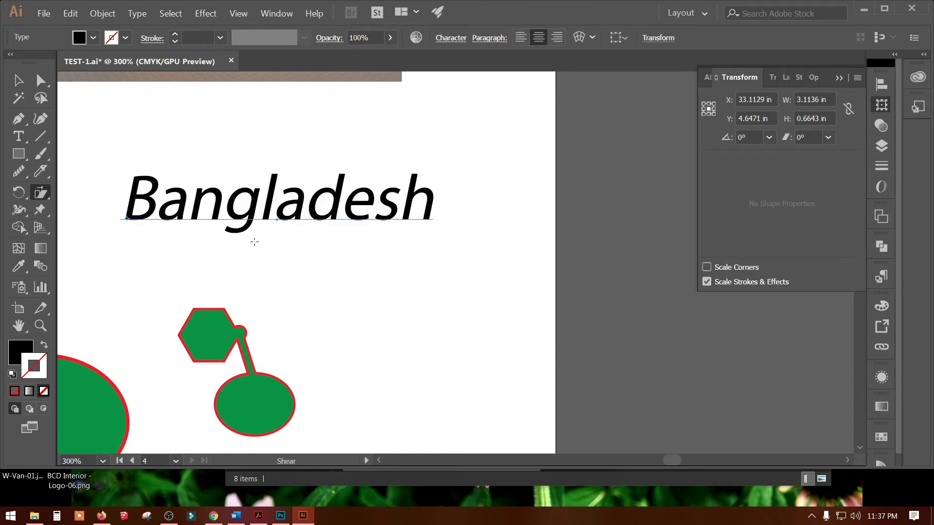
key("ctrl+z")
key("ctrl")
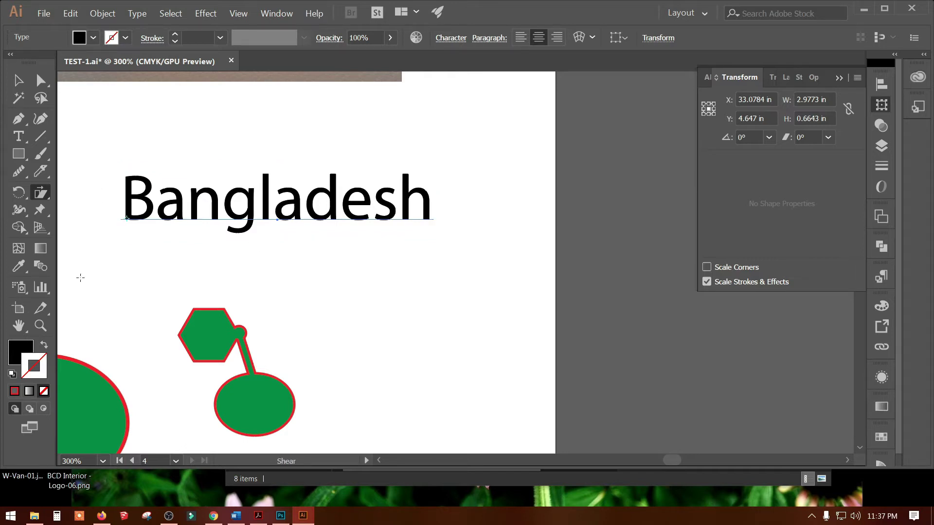
Fill the front Bangladesh text dark red and slant it like italics
left_click(30, 343)
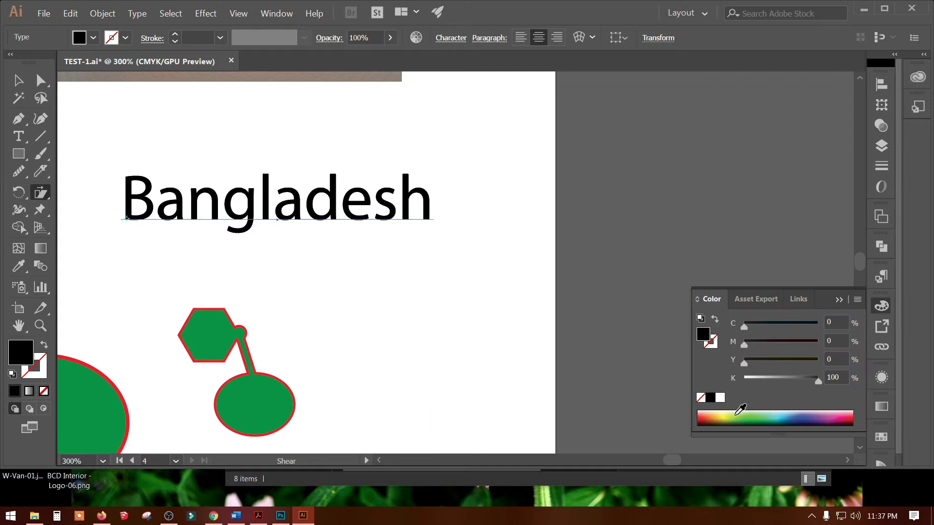
left_click(708, 417)
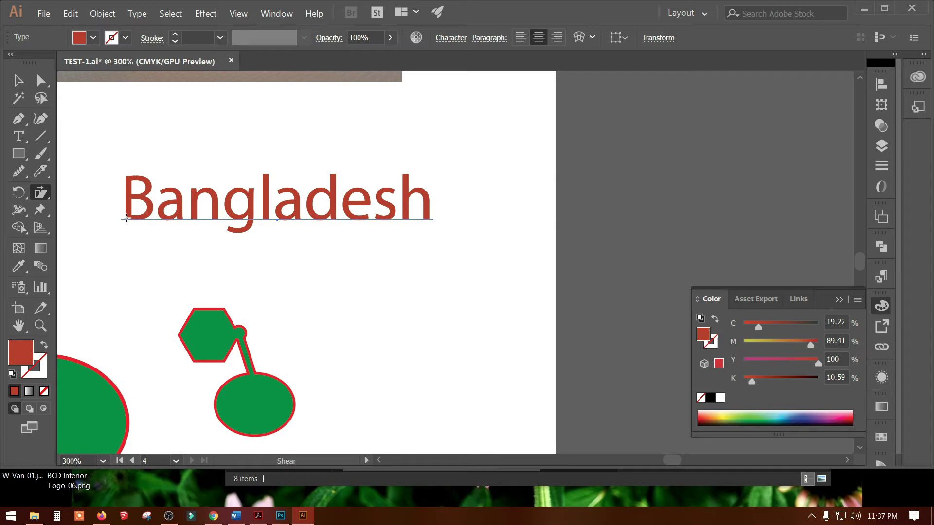
left_click_drag(128, 178, 138, 181)
left_click(19, 81)
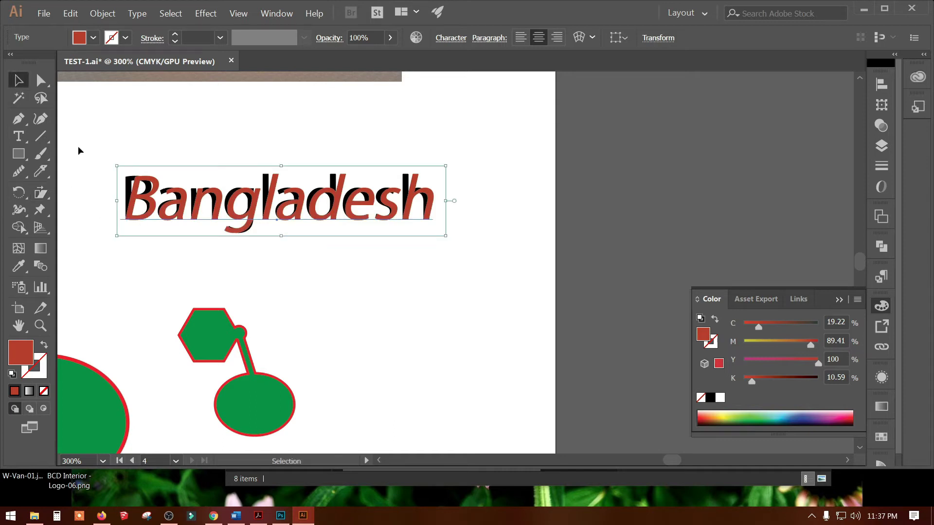
left_click(136, 304)
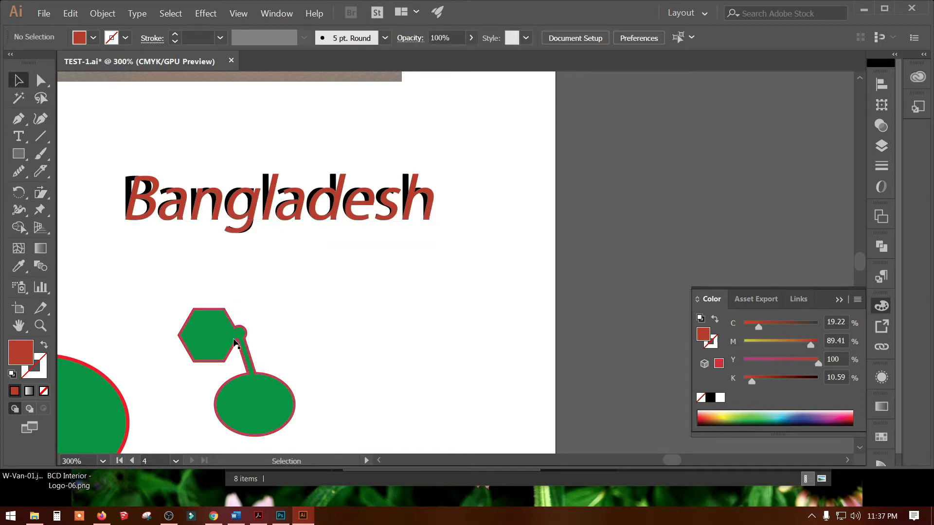
left_click(130, 180)
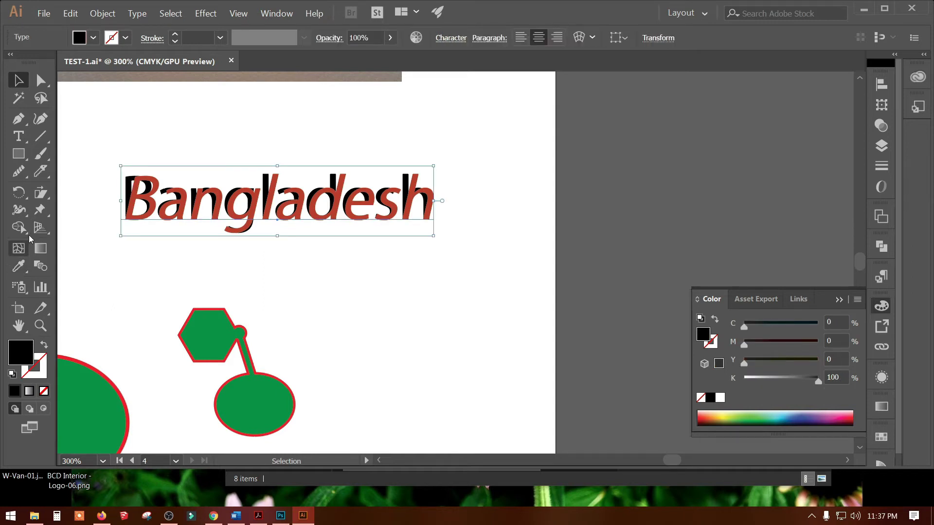
Briefly move the black copy aside, undo the move, and reselect the red text
left_click(38, 195)
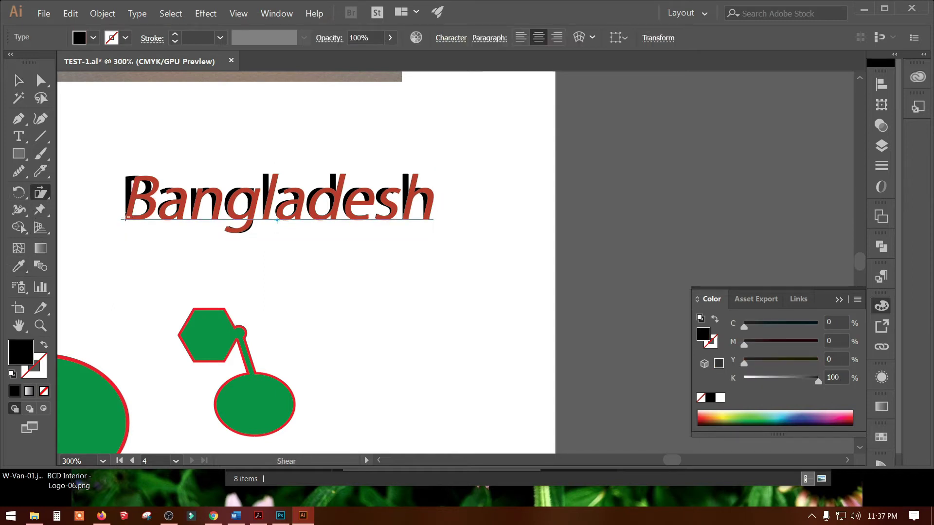
left_click(18, 80)
left_click(94, 100)
left_click(129, 187)
left_click_drag(129, 186, 166, 195)
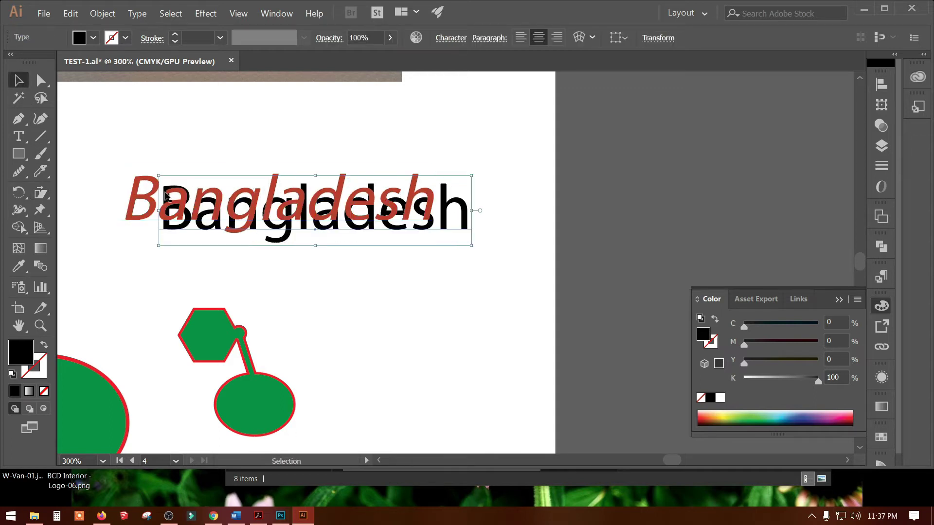
key("ctrl+z")
left_click(128, 141)
left_click(155, 213)
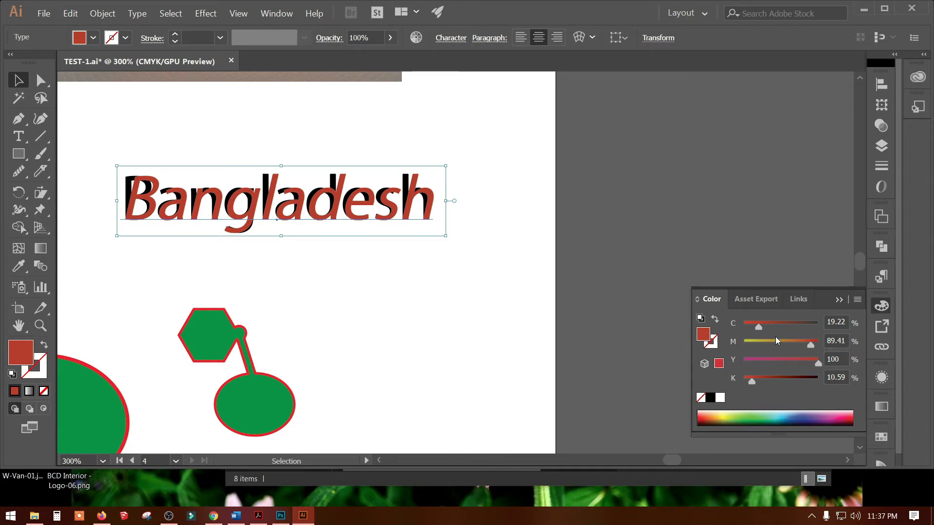
Apply the bright red swatch to the text, then select the black copy behind it
left_click(881, 437)
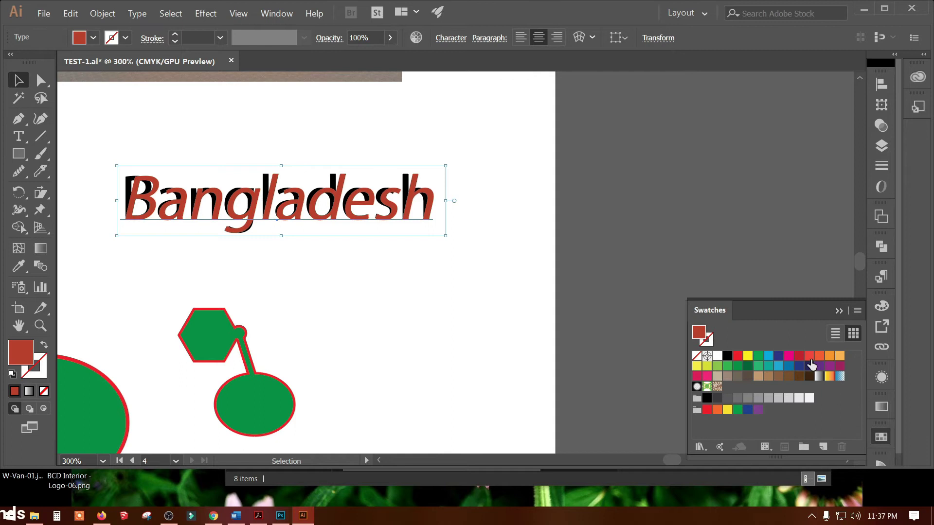
left_click(738, 356)
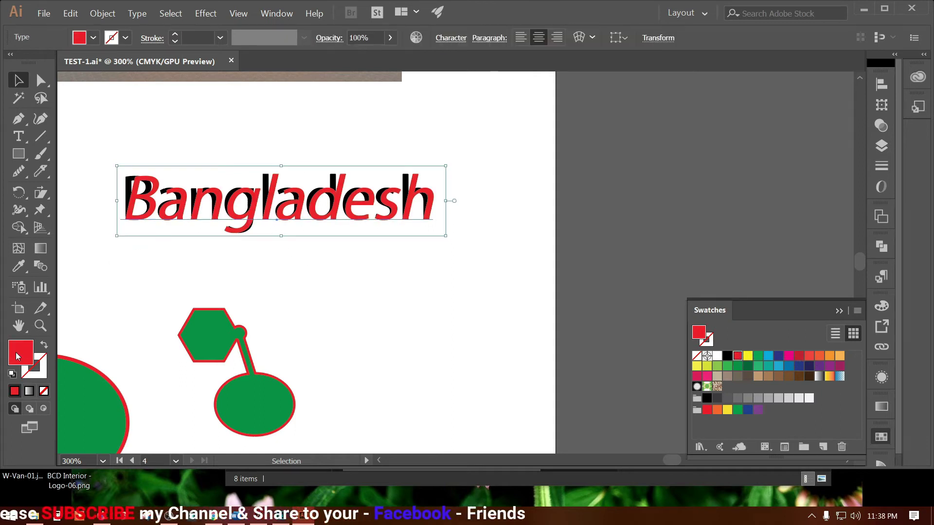
left_click(133, 223)
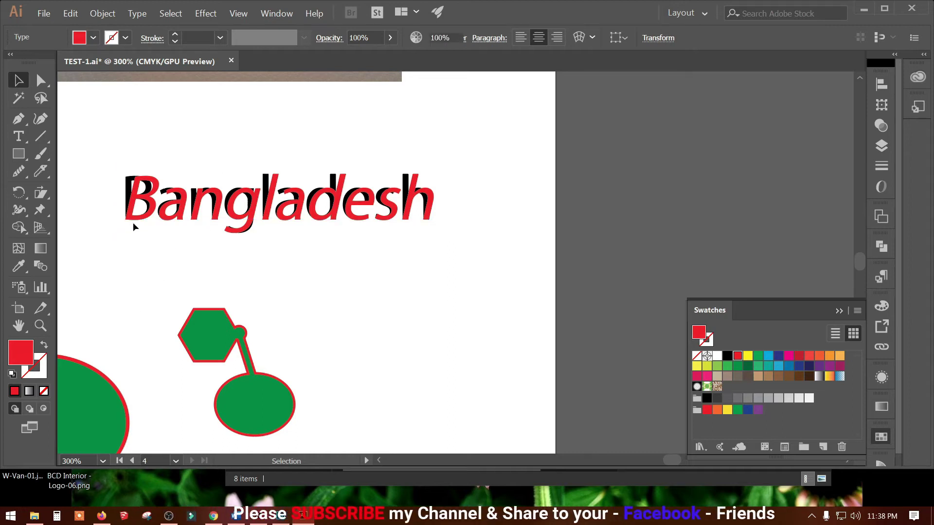
left_click(132, 190)
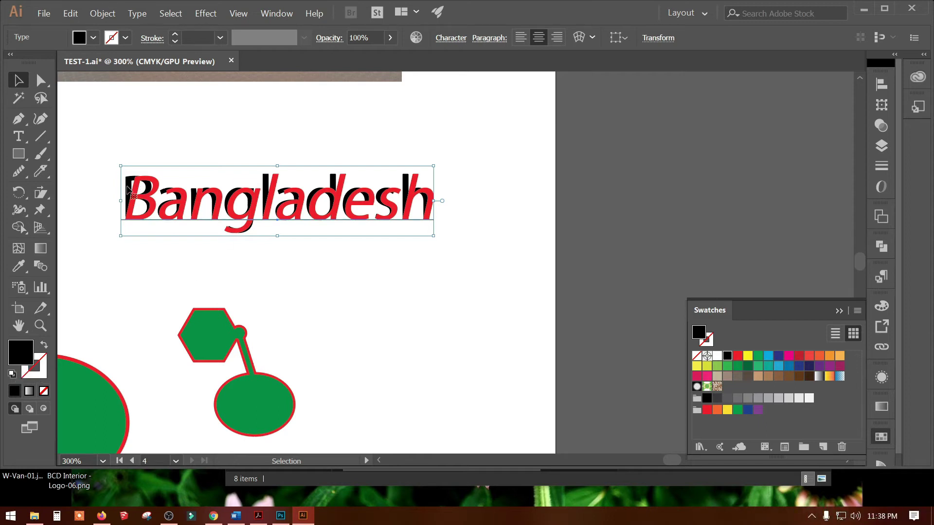
left_click(42, 193)
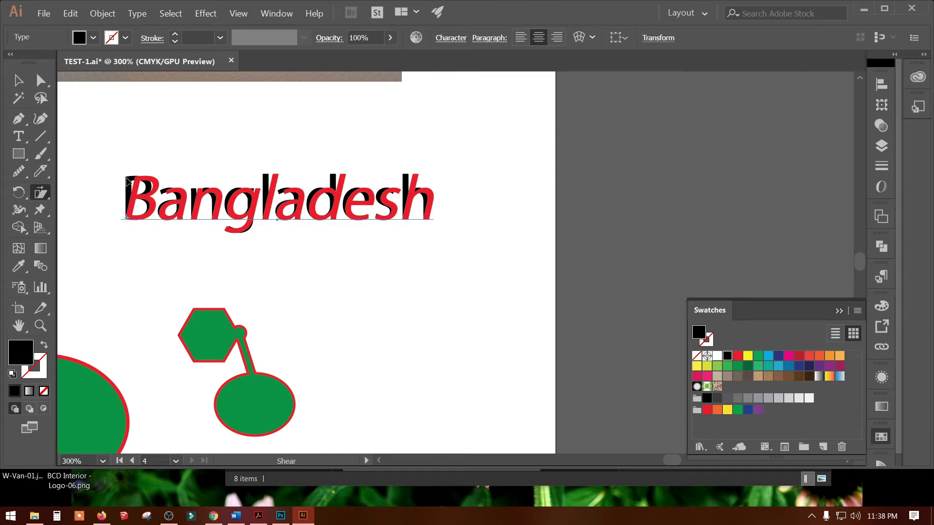
Shear the black copy to lean about -27 degrees behind the red text
left_click_drag(136, 184, 117, 178)
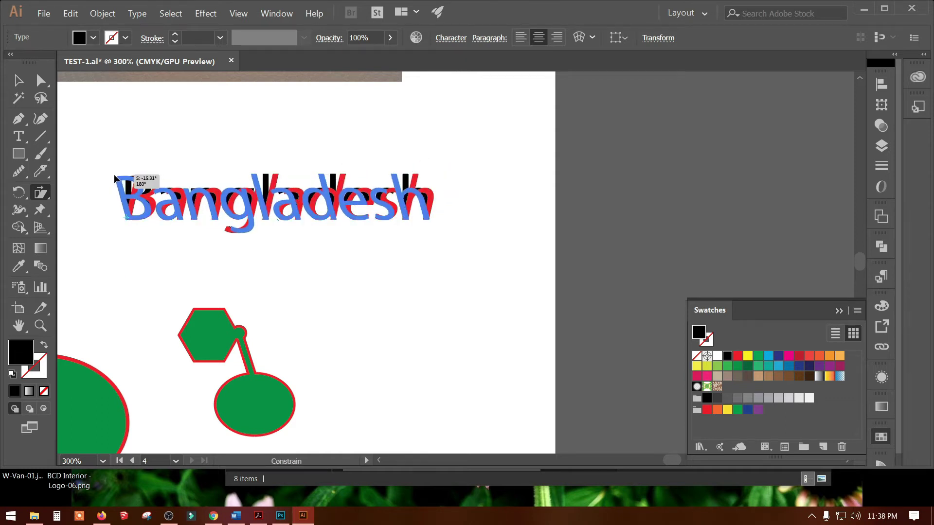
left_click_drag(117, 178, 105, 180)
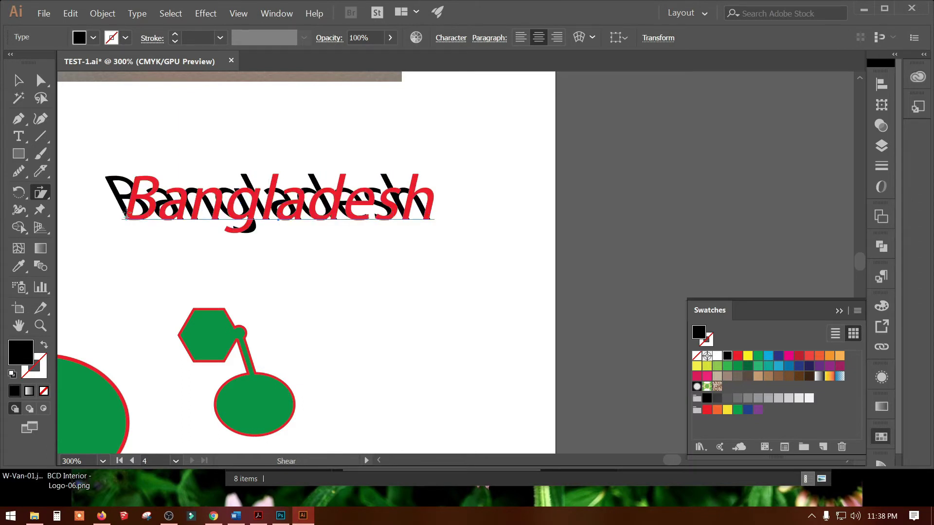
left_click(19, 80)
left_click(626, 257)
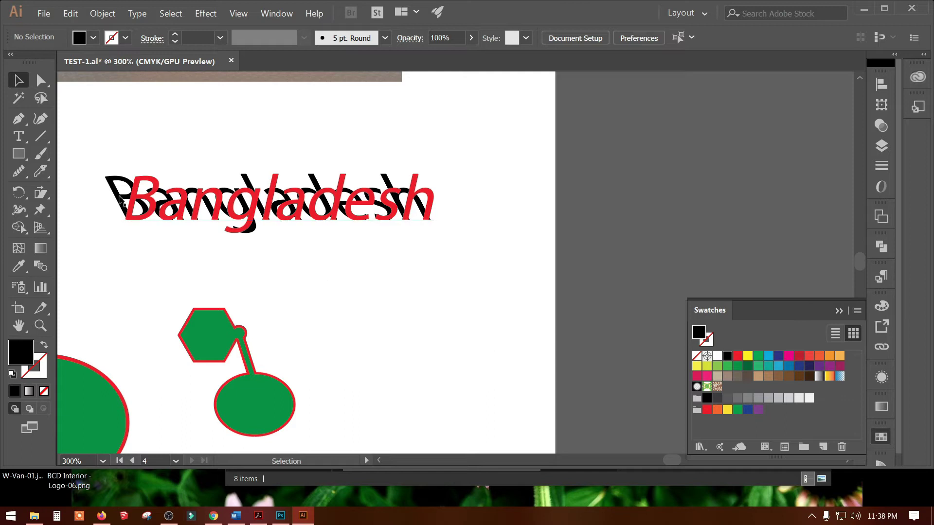
left_click(115, 191)
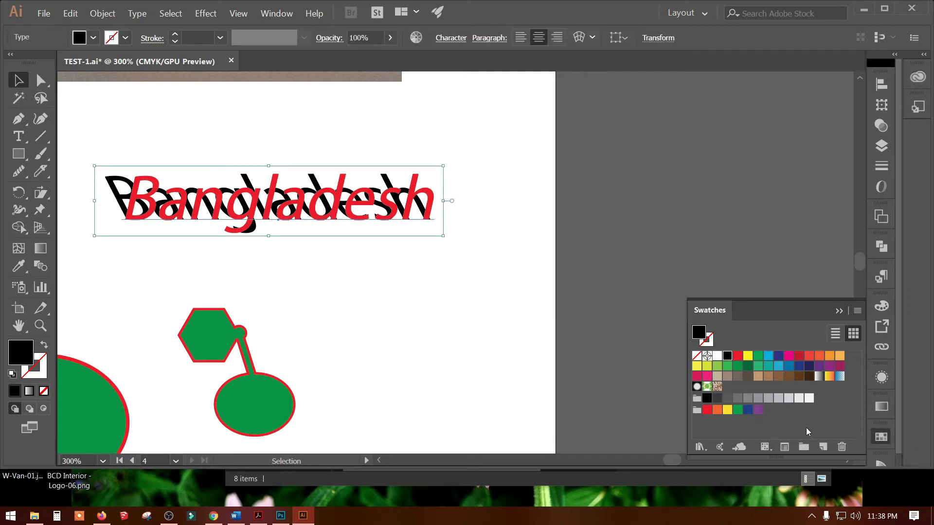
Try several grey swatches on the shadow text and settle on light grey
left_click(759, 398)
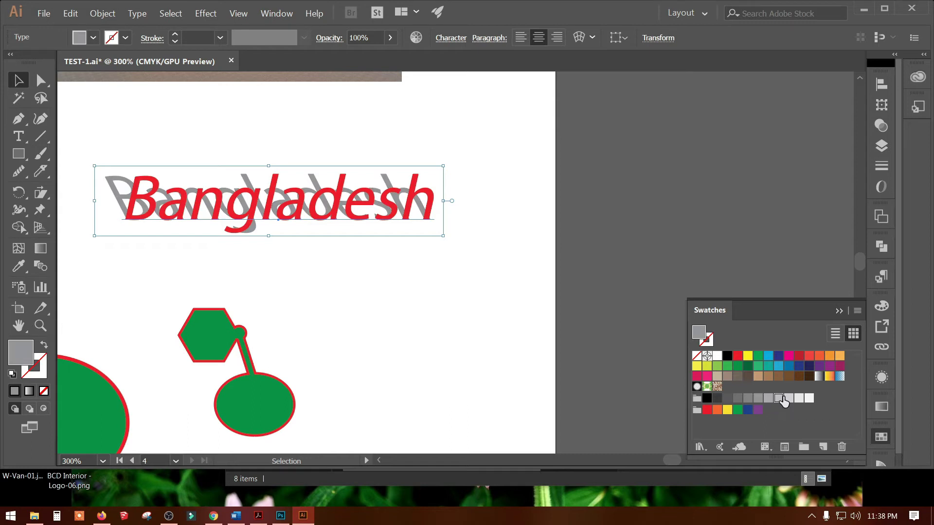
left_click(778, 398)
left_click(799, 399)
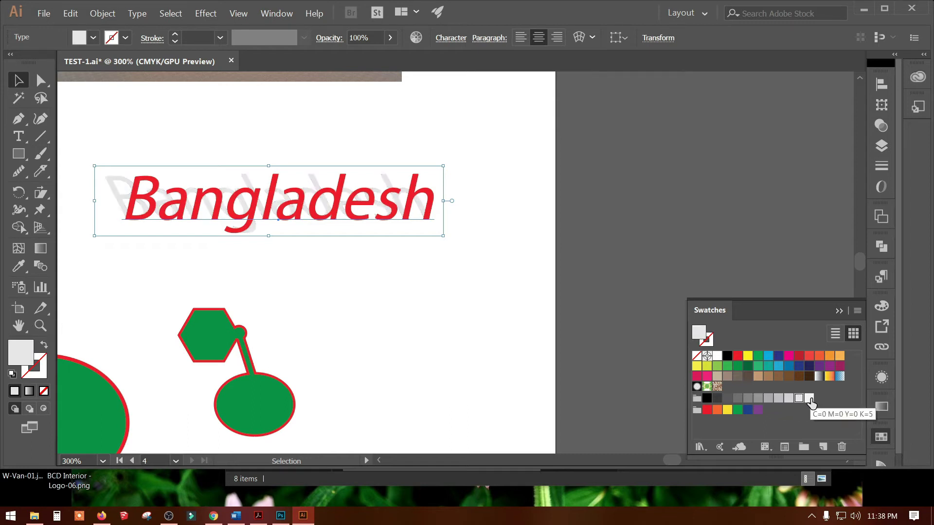
left_click(788, 399)
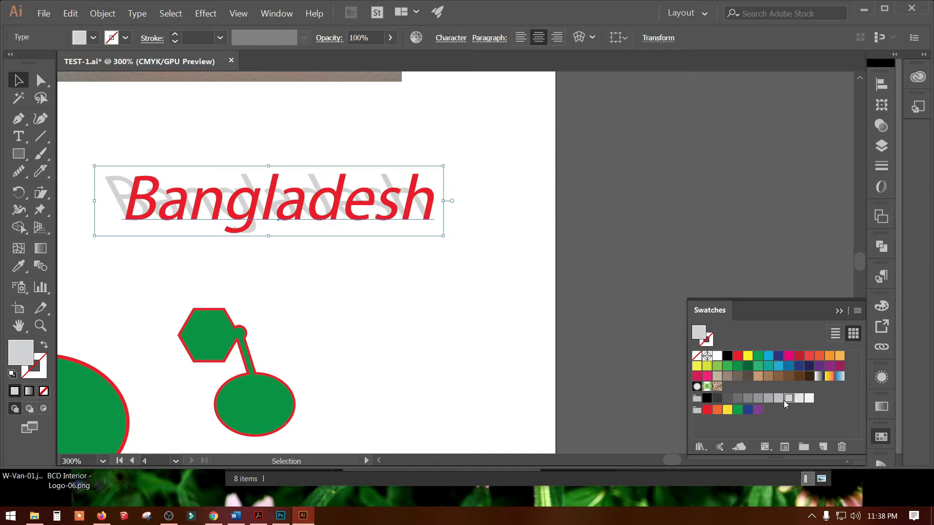
left_click(779, 399)
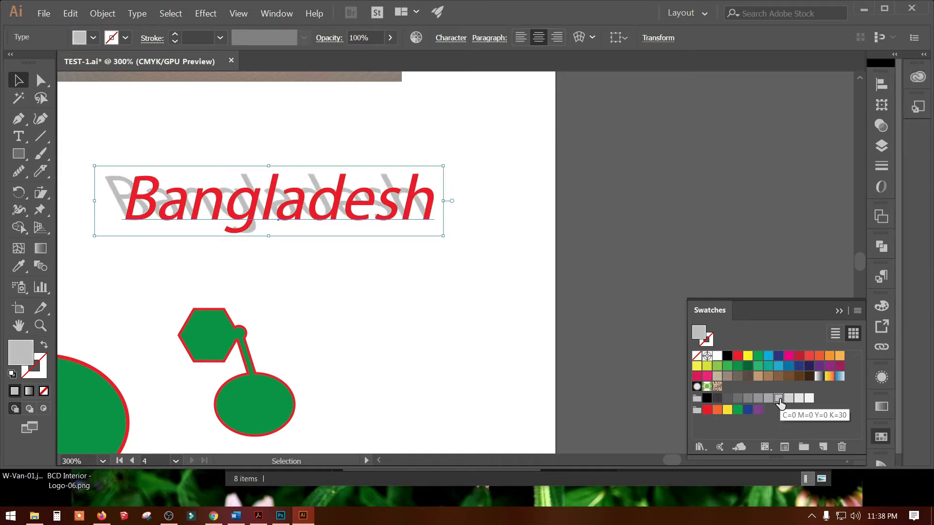
left_click(492, 305)
mouse_move(456, 281)
left_mouse_down()
mouse_move(494, 400)
mouse_move(496, 279)
mouse_move(563, 327)
mouse_move(598, 419)
mouse_move(591, 476)
mouse_move(580, 331)
left_mouse_up()
Draw a large rectangle over the text area and send it to the back
left_click(19, 154)
left_click_drag(111, 160, 720, 382)
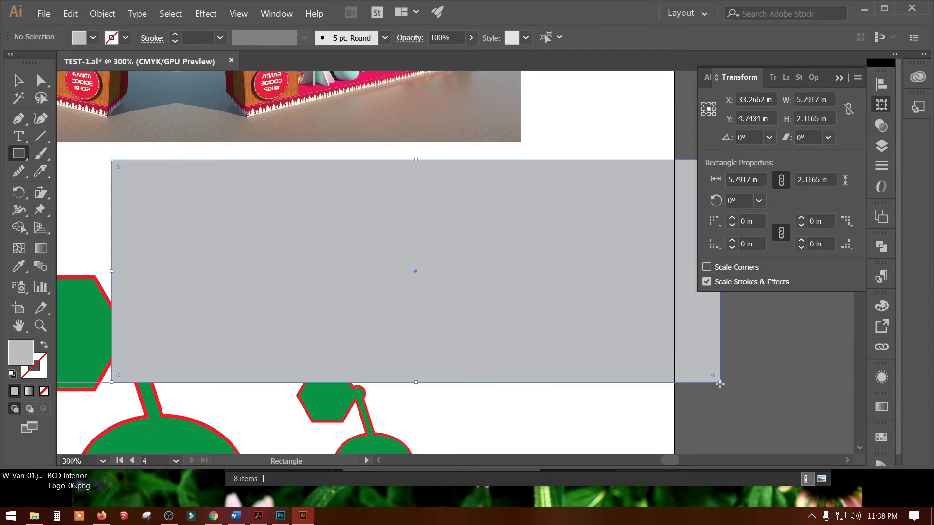
left_click(18, 82)
right_click(200, 188)
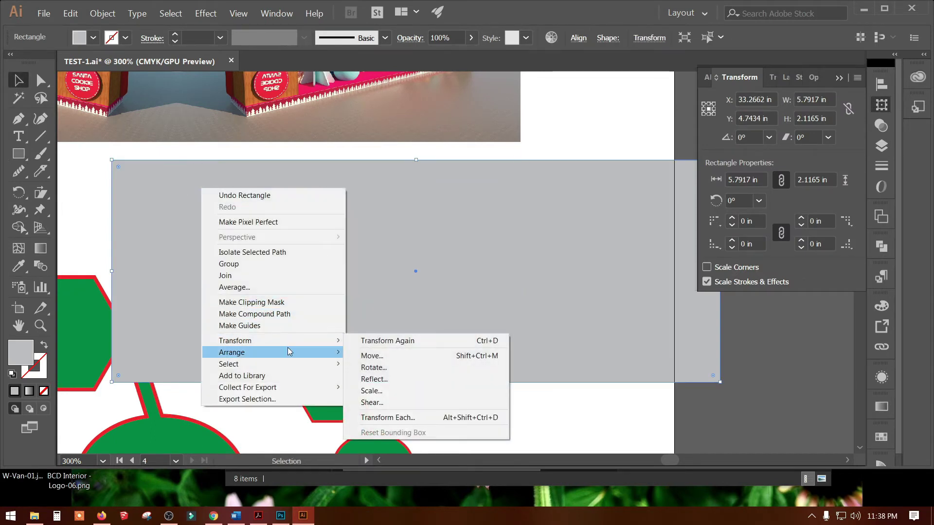
mouse_move(232, 353)
left_click(389, 394)
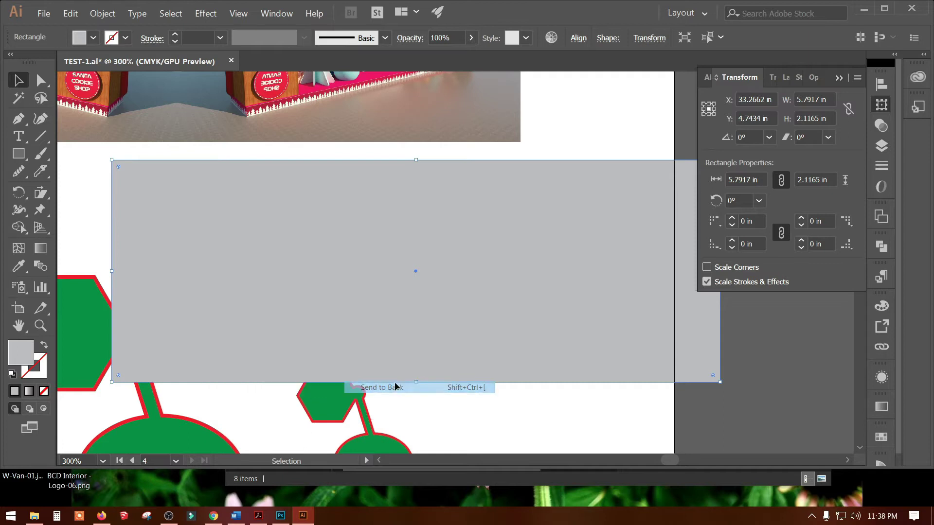
left_click(881, 437)
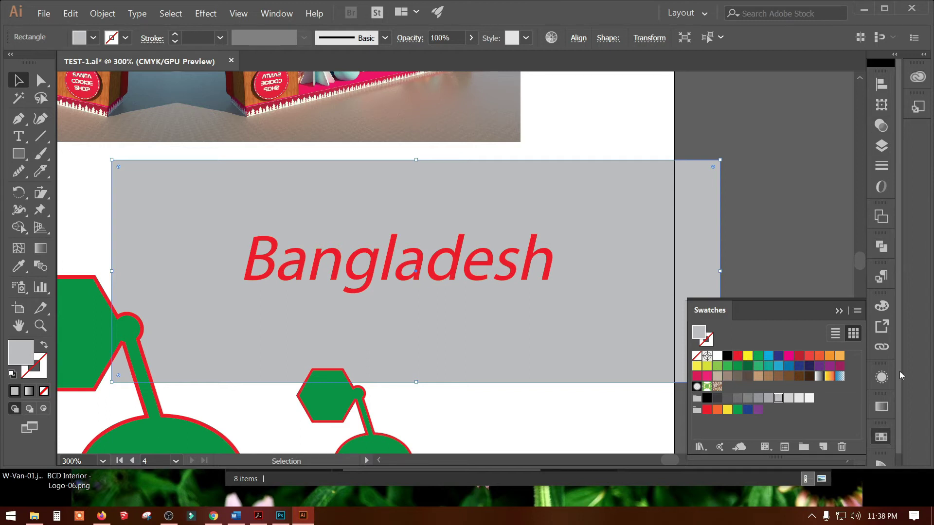
Try yellow, green and cyan fills on the background rectangle, keeping pale mint green
left_click(882, 305)
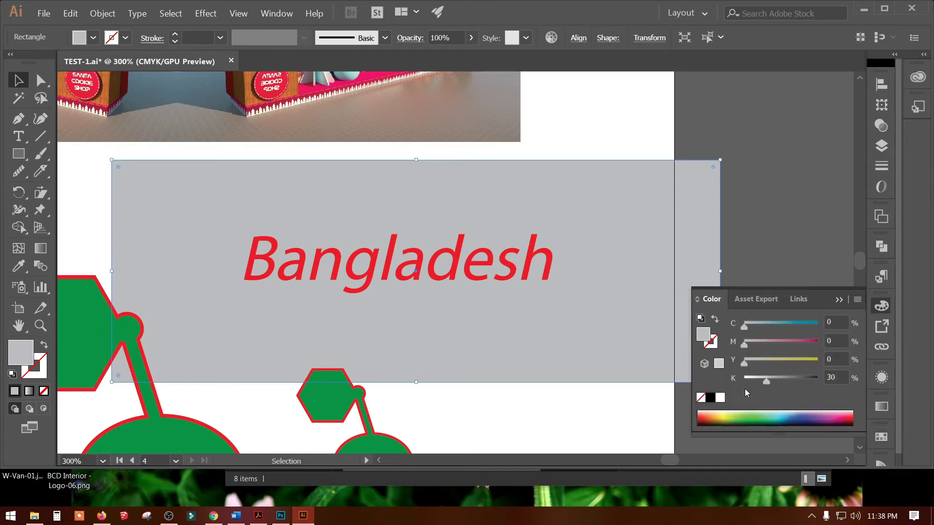
left_click(728, 412)
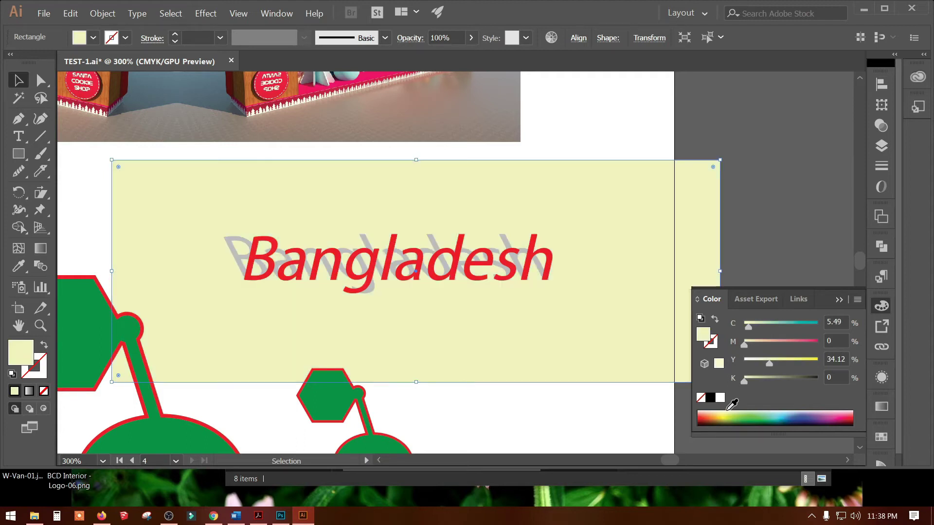
left_click(721, 411)
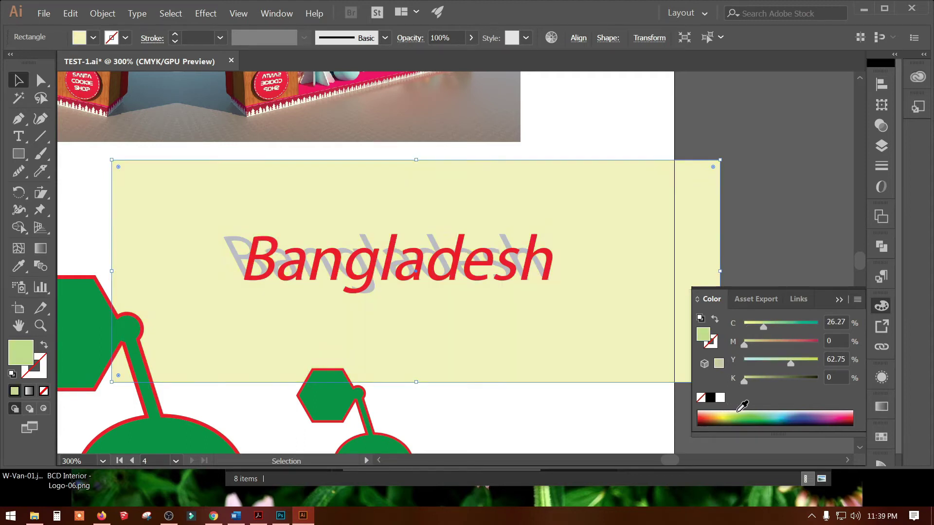
left_click(742, 412)
left_click(759, 411)
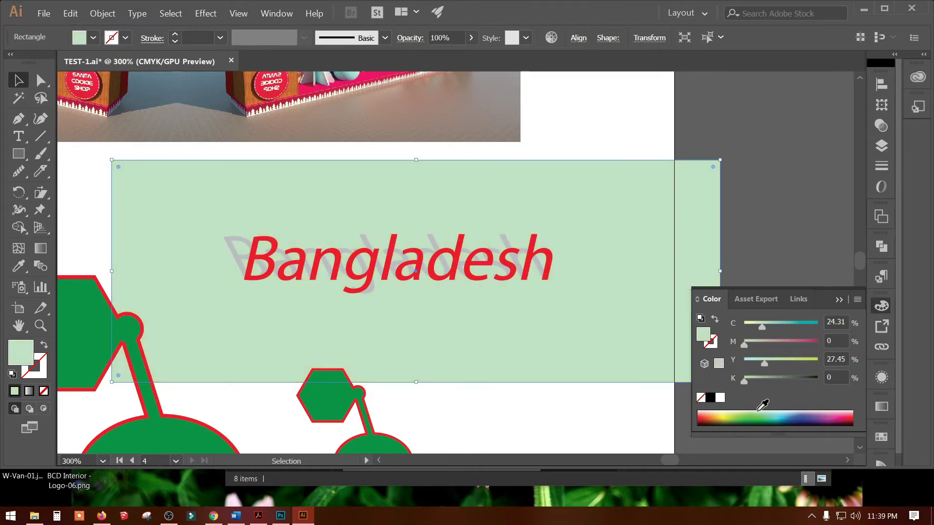
left_click(783, 411)
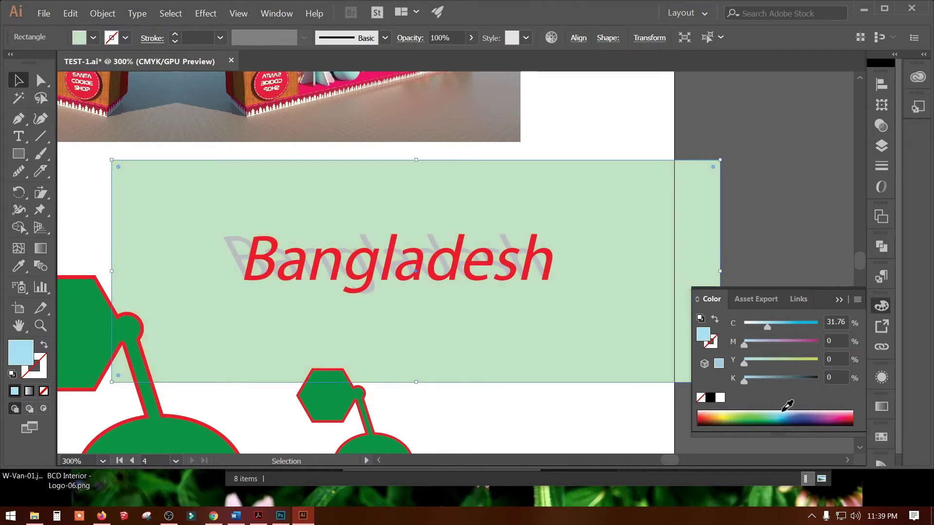
key("ctrl+z")
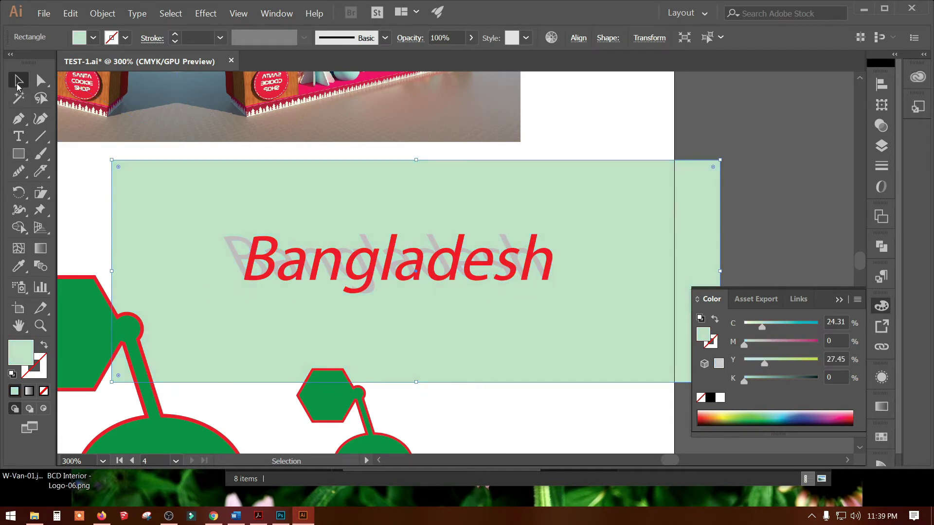
left_click(779, 174)
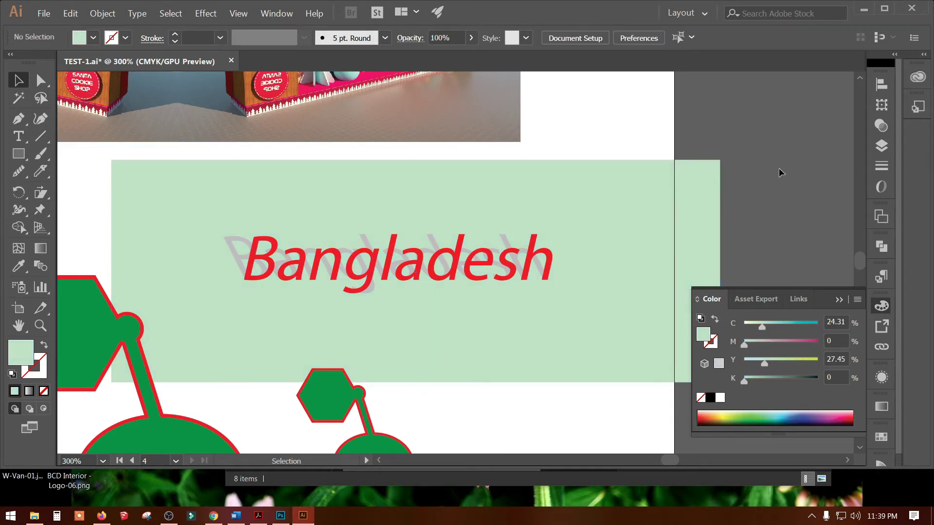
Set the shadow to 62% grey and Alt-drag a copy of the text-and-shadow pair below
left_click(231, 239)
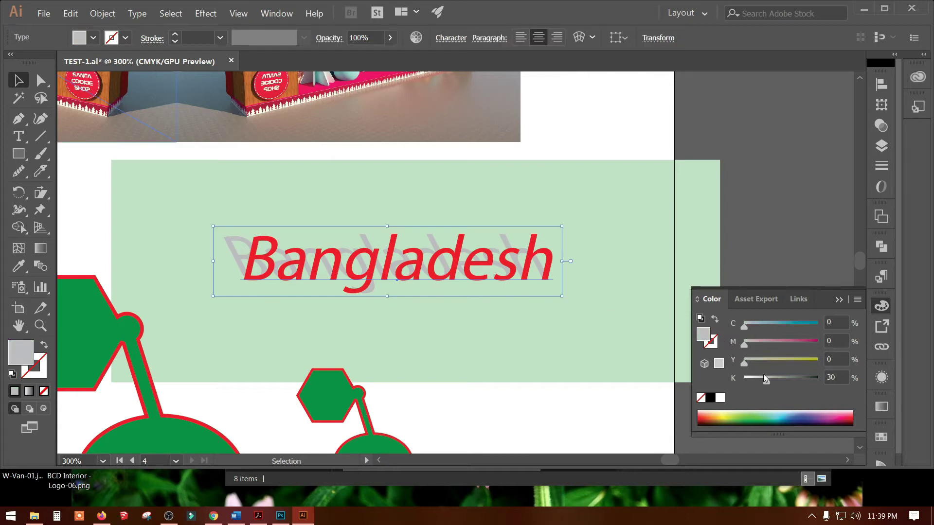
mouse_move(768, 378)
left_mouse_down()
mouse_move(757, 378)
mouse_move(822, 378)
left_mouse_up()
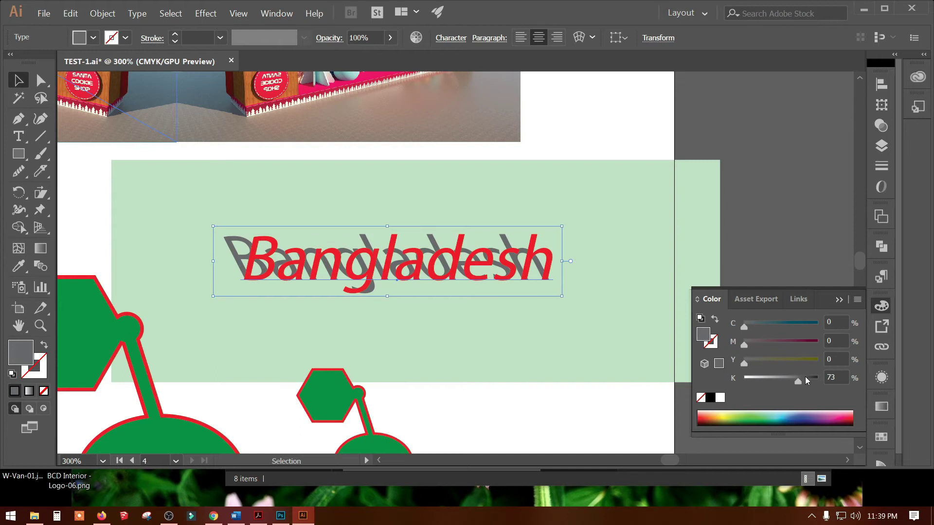
left_click_drag(820, 381, 791, 380)
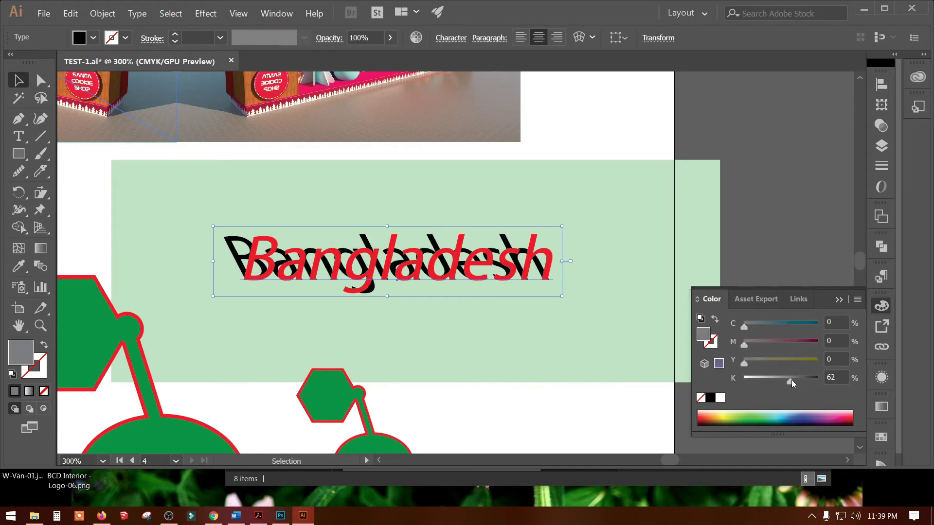
left_click_drag(379, 214, 524, 323)
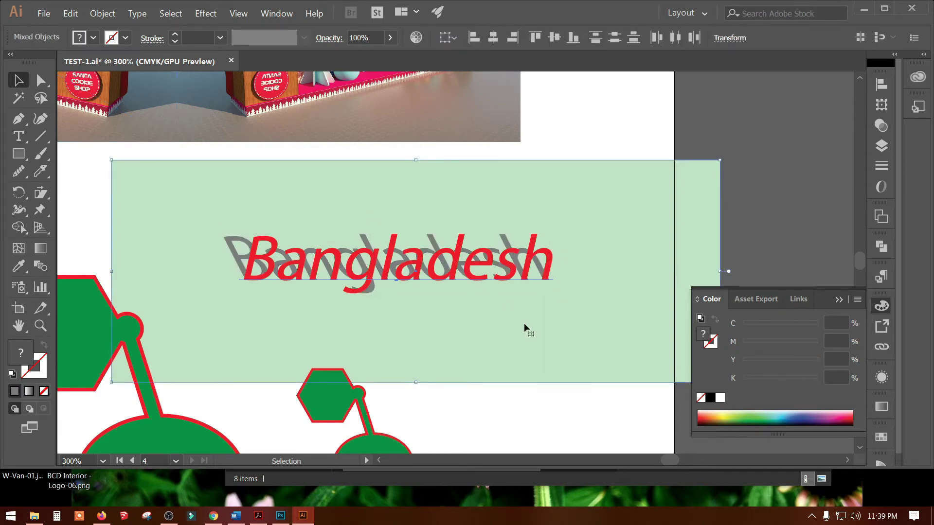
mouse_move(482, 263)
left_mouse_down()
mouse_move(486, 206)
mouse_move(493, 292)
left_mouse_up()
Delete the green hexagon-and-stem shape and push the lower shadow's K to 100% black
left_click(339, 398)
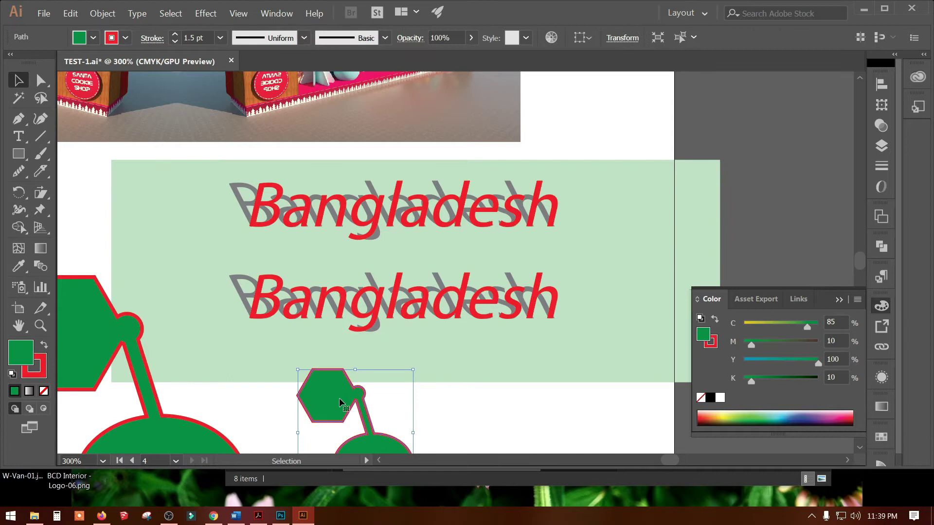
key("Delete")
left_click_drag(572, 351, 479, 362)
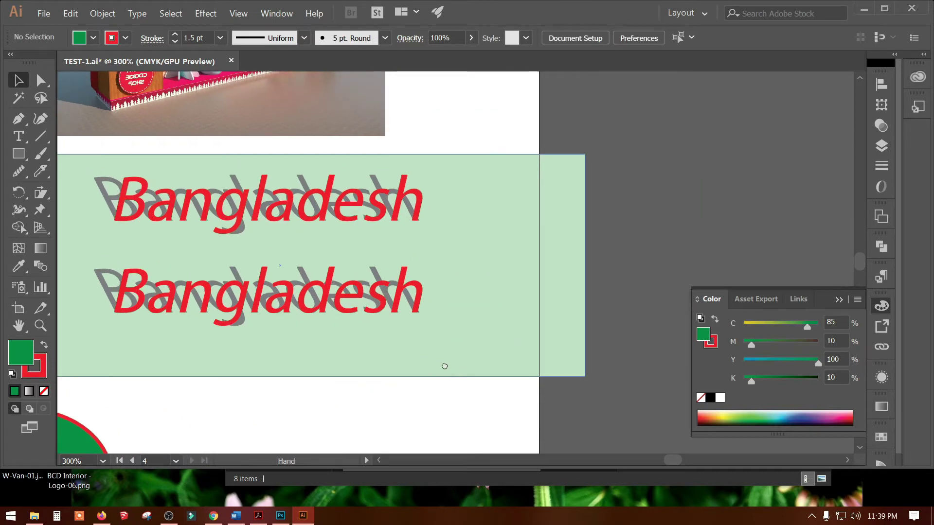
left_click(174, 275)
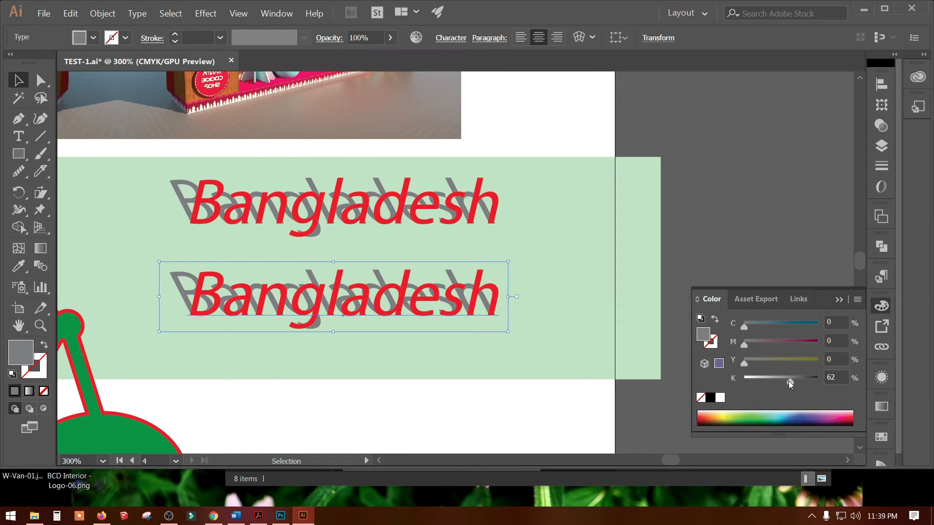
left_click_drag(789, 382, 840, 375)
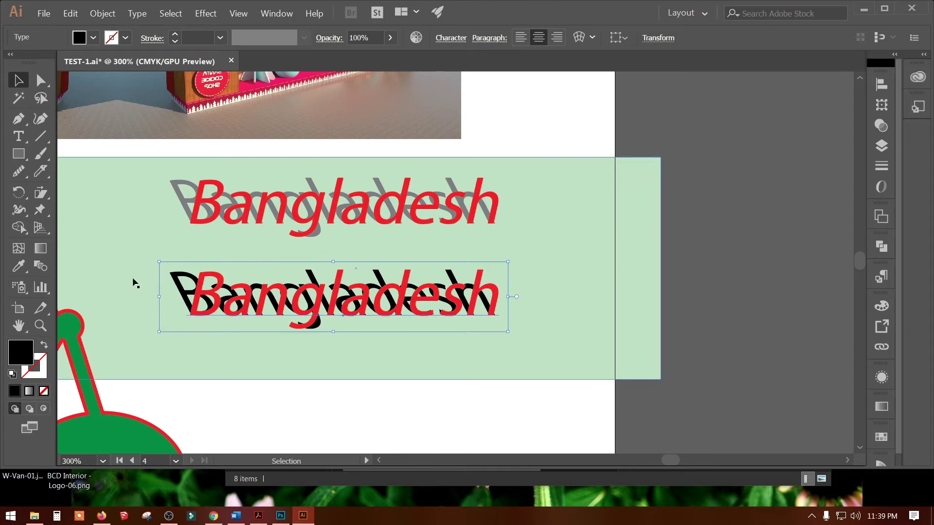
Blend the lower shadow with Multiply and lighten it to roughly 30% K grey
left_click(880, 127)
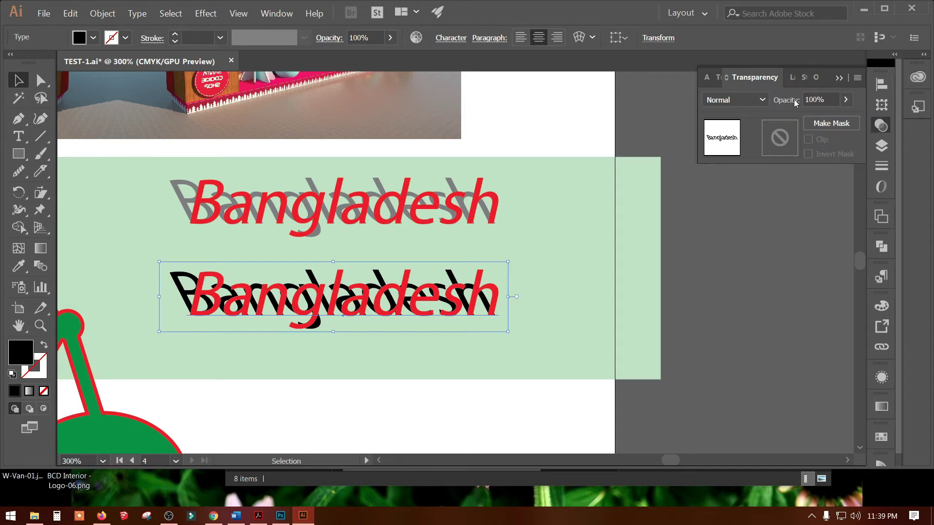
left_click(719, 100)
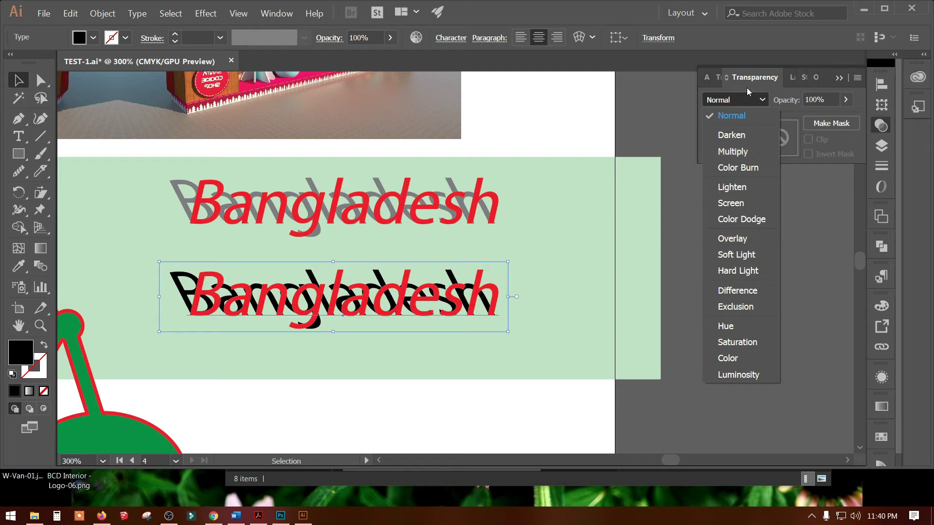
left_click(738, 152)
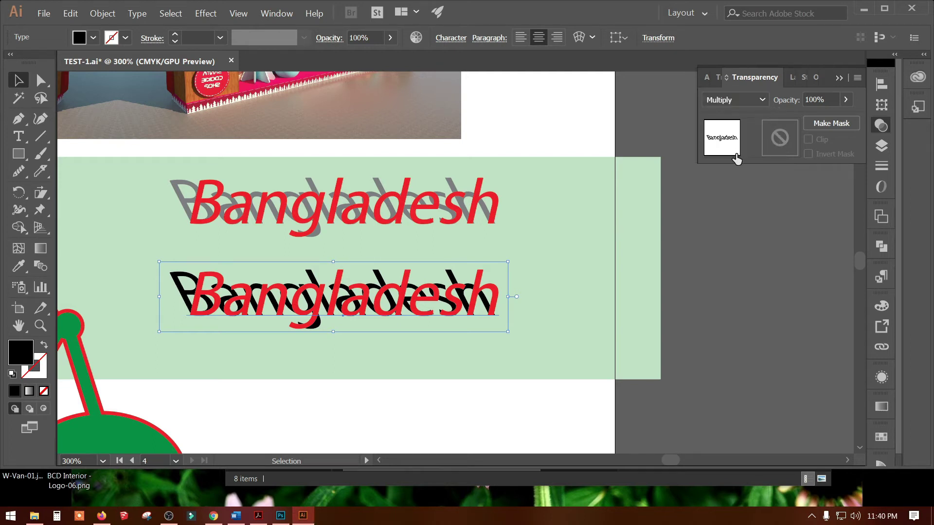
left_click(883, 306)
left_click_drag(816, 378, 763, 381)
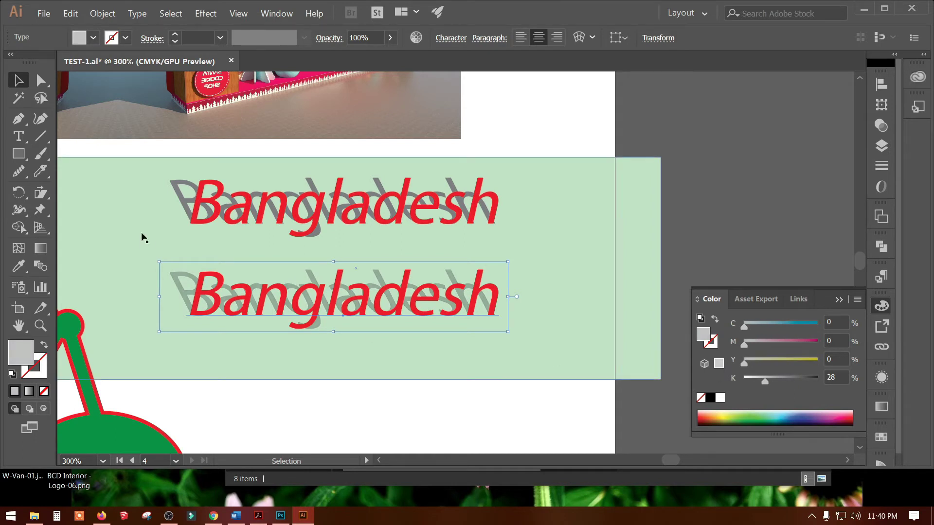
Set K to 50 for both the upper and lower Bangladesh shadows
left_click(179, 198)
left_click(837, 375)
type("50")
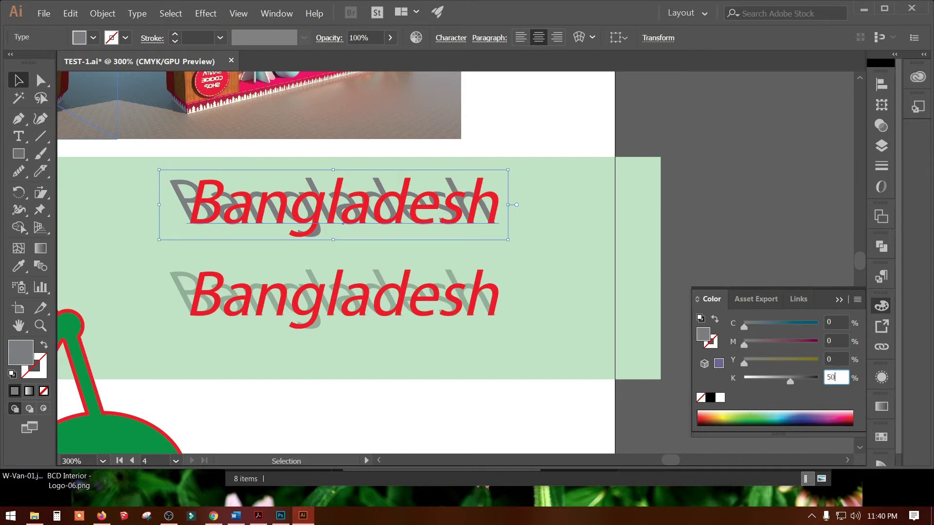
key("Return")
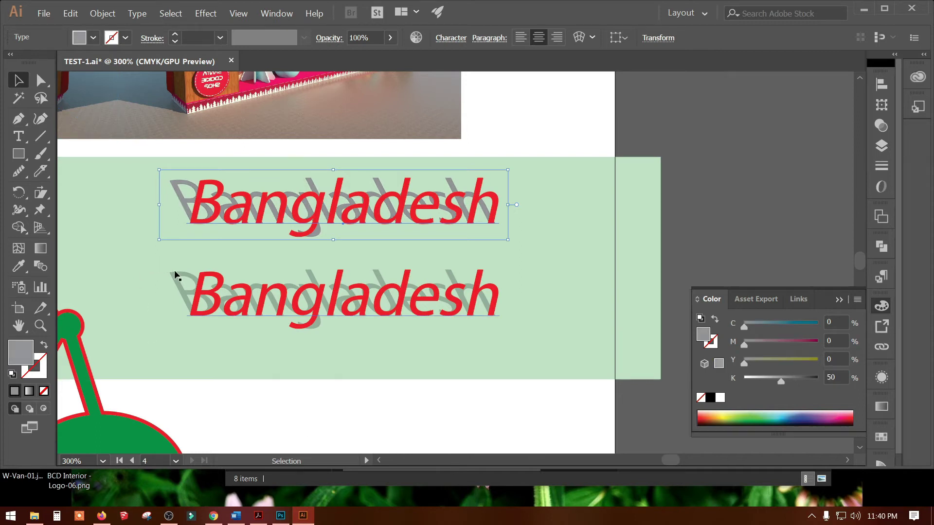
left_click(180, 276)
left_click(840, 375)
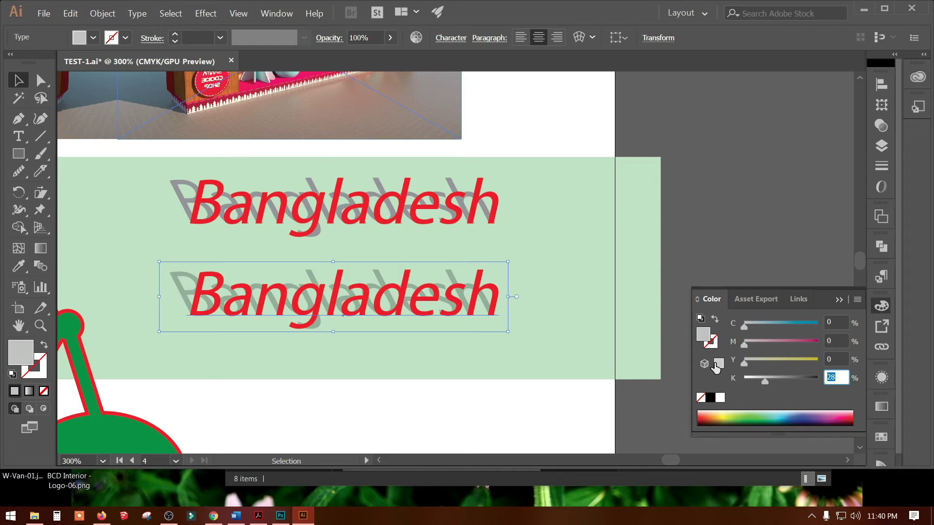
type("50")
key("Return")
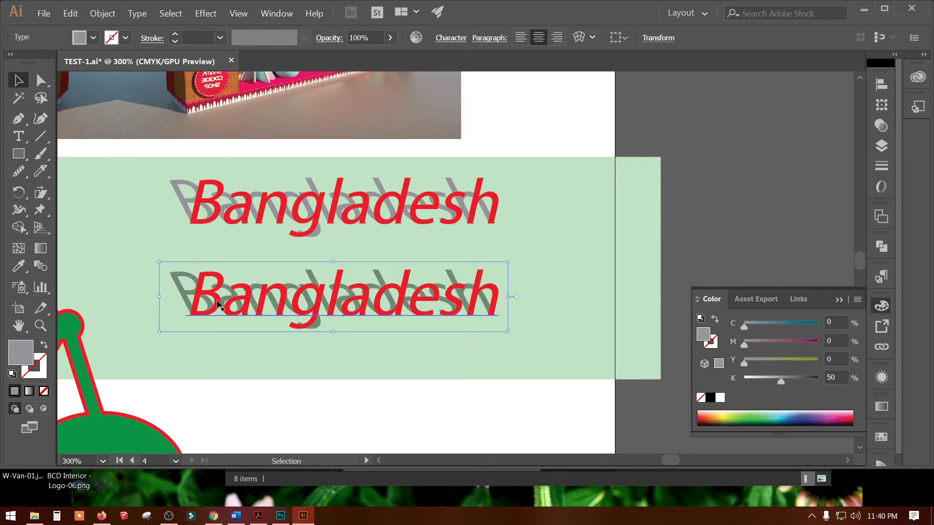
left_click(674, 181)
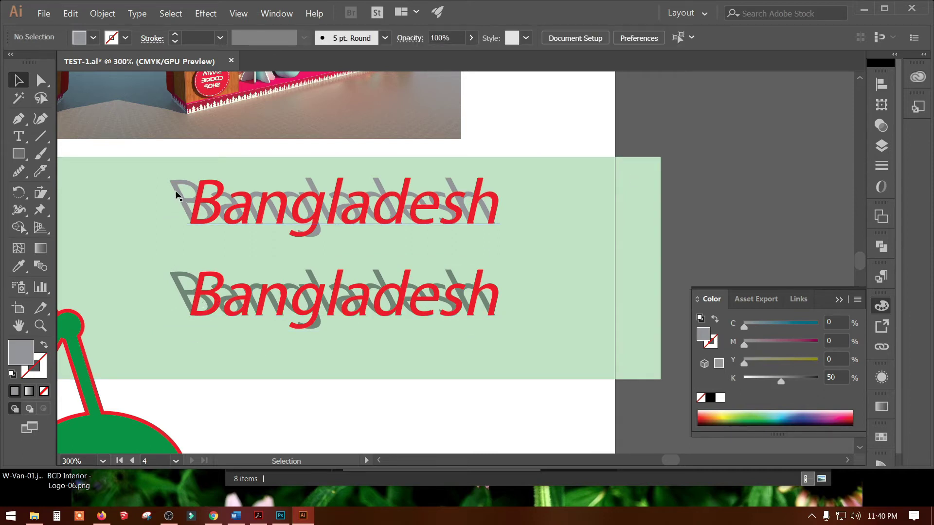
left_click_drag(184, 241, 239, 281)
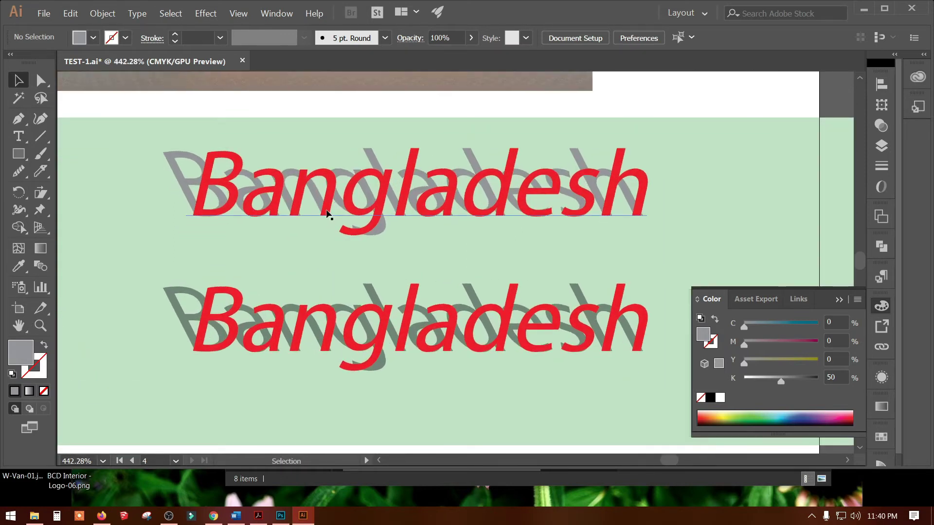
Set K to 20 for both the lower and upper Bangladesh shadows
scroll(223, 272, "down", 2)
left_click(187, 276)
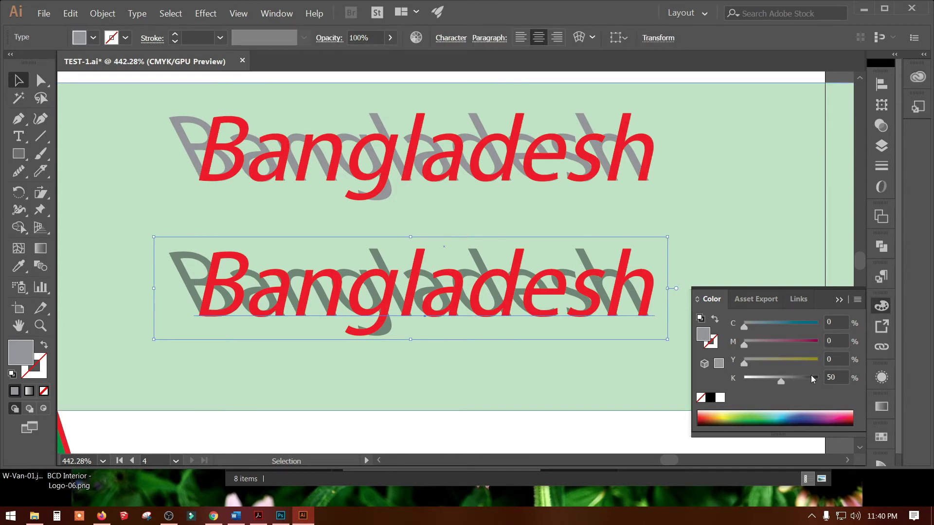
left_click(837, 376)
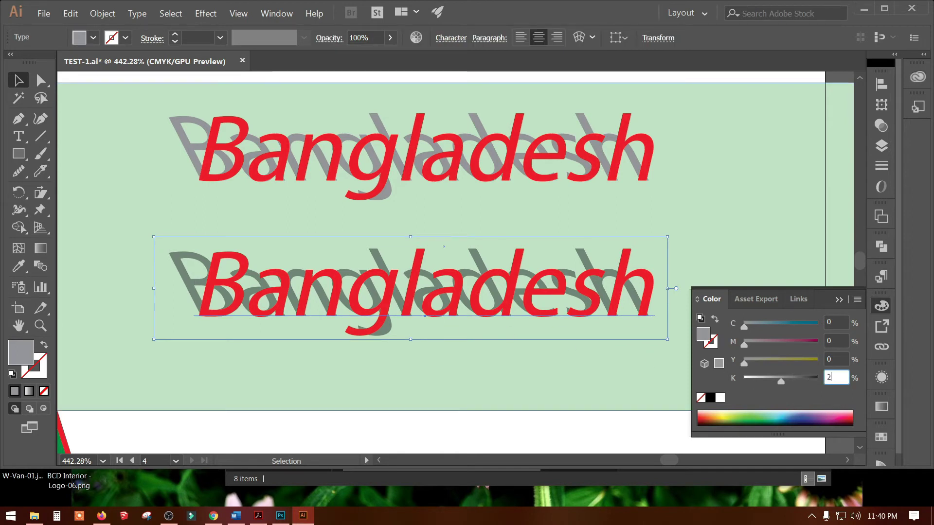
type("20")
key("Return")
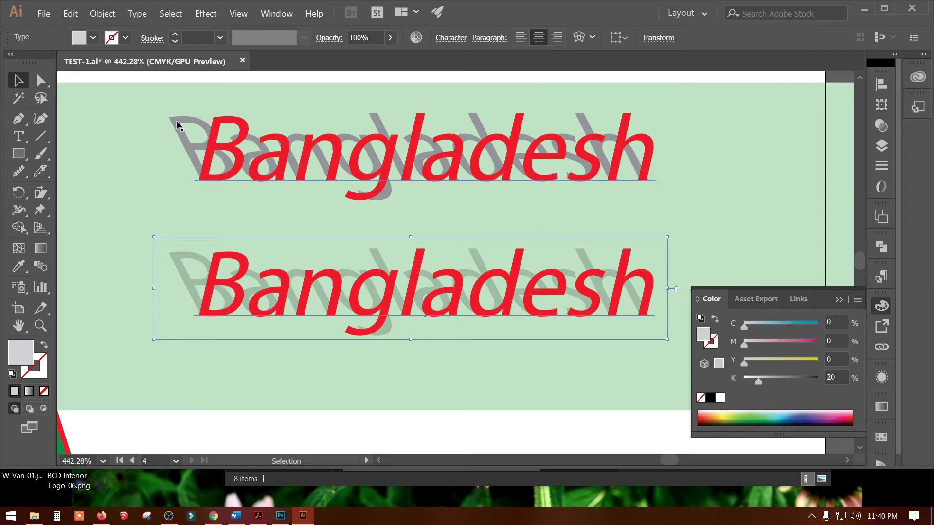
left_click(355, 188)
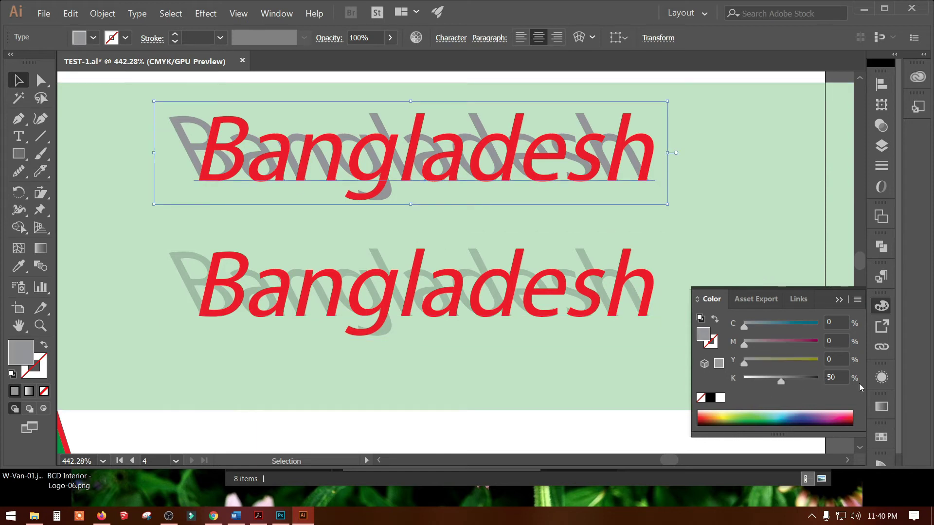
left_click(836, 375)
type("20")
key("Return")
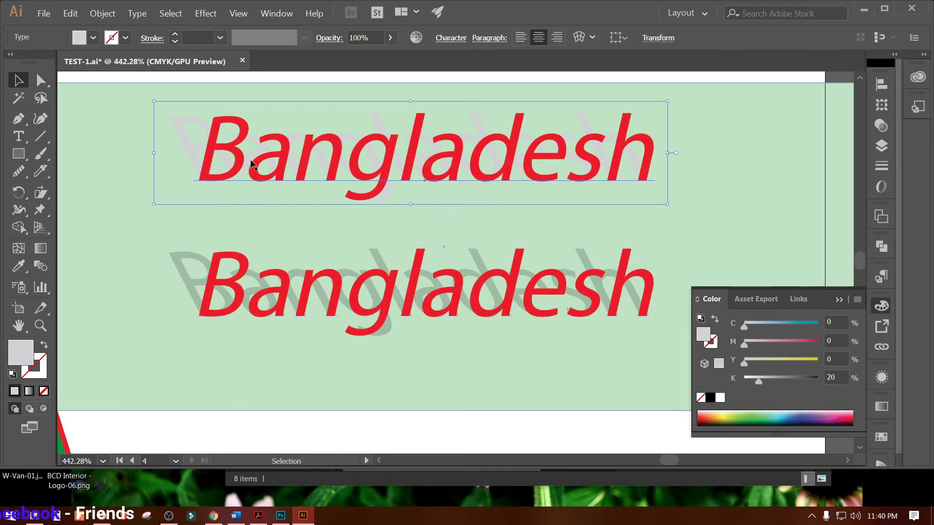
Make the lower Bangladesh shadow solid black using the black swatch
left_click(193, 293)
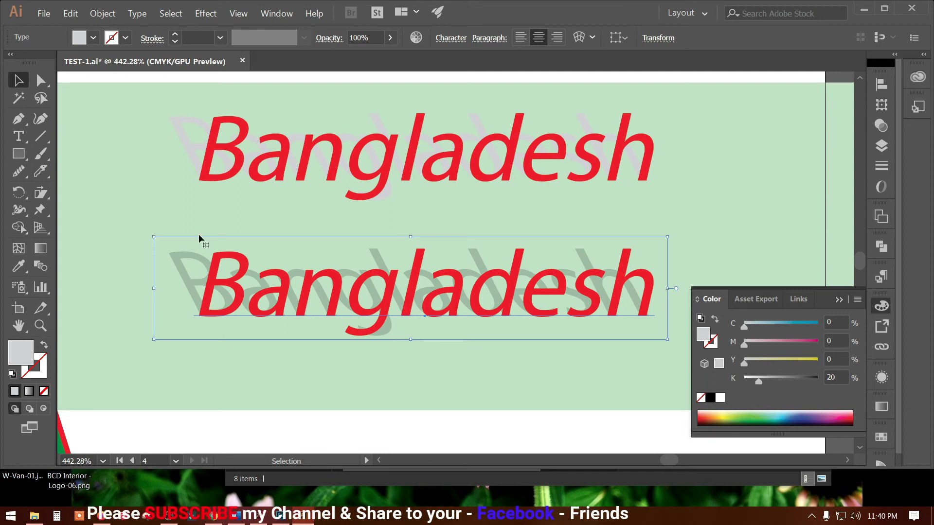
left_click(189, 140)
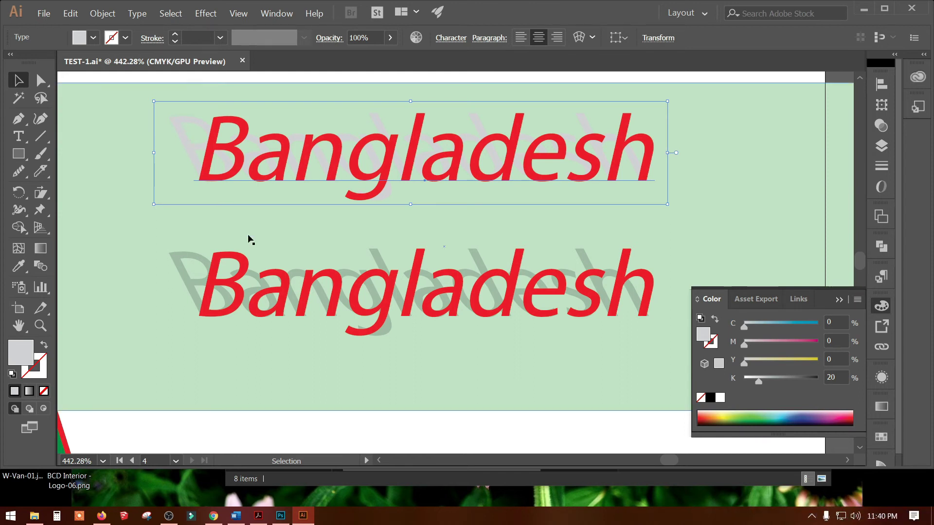
left_click_drag(174, 127, 146, 137)
key("Escape")
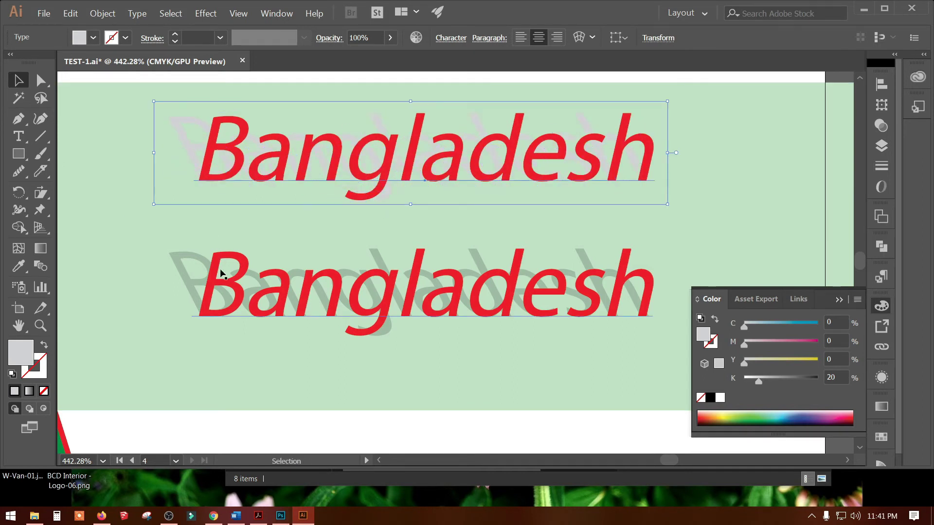
left_click(199, 284)
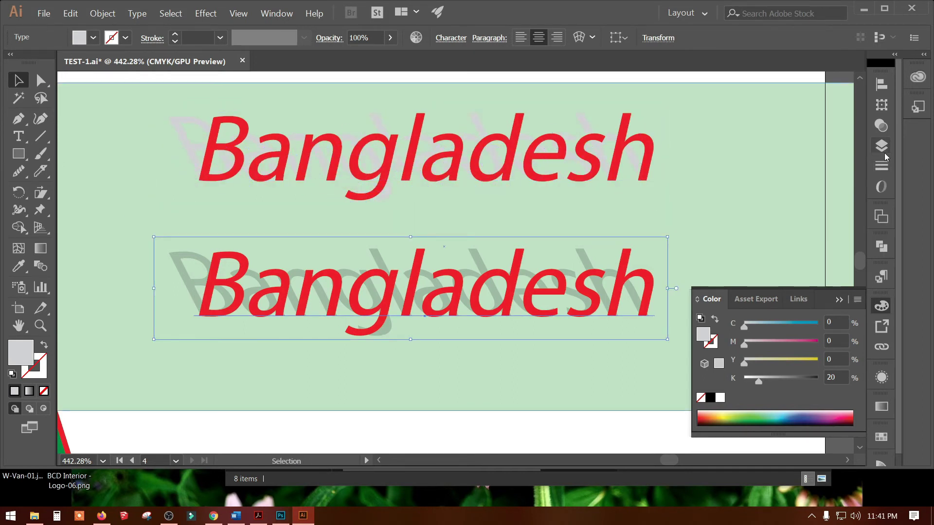
left_click(885, 129)
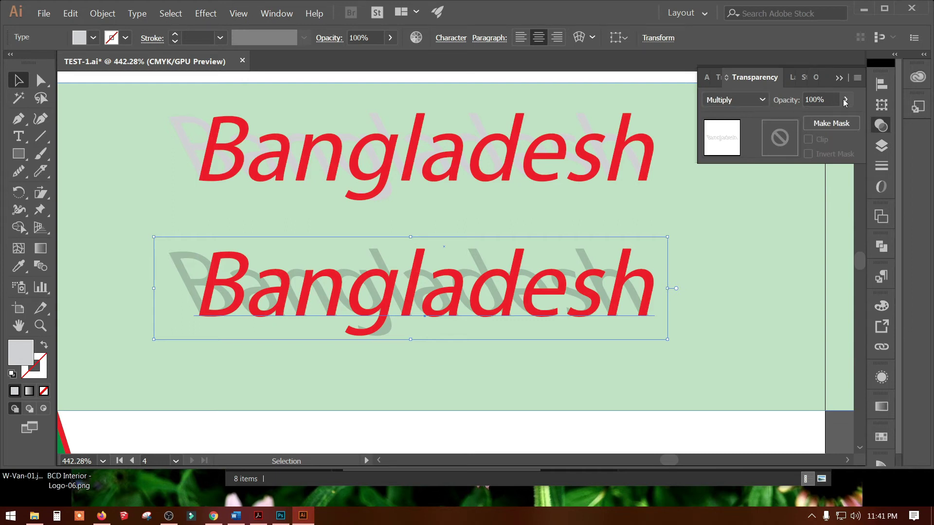
left_click(883, 437)
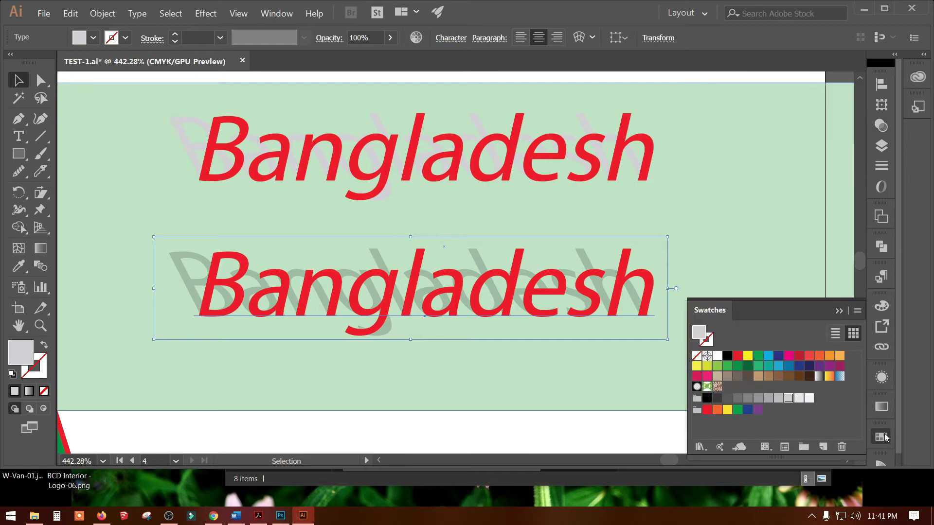
left_click(707, 398)
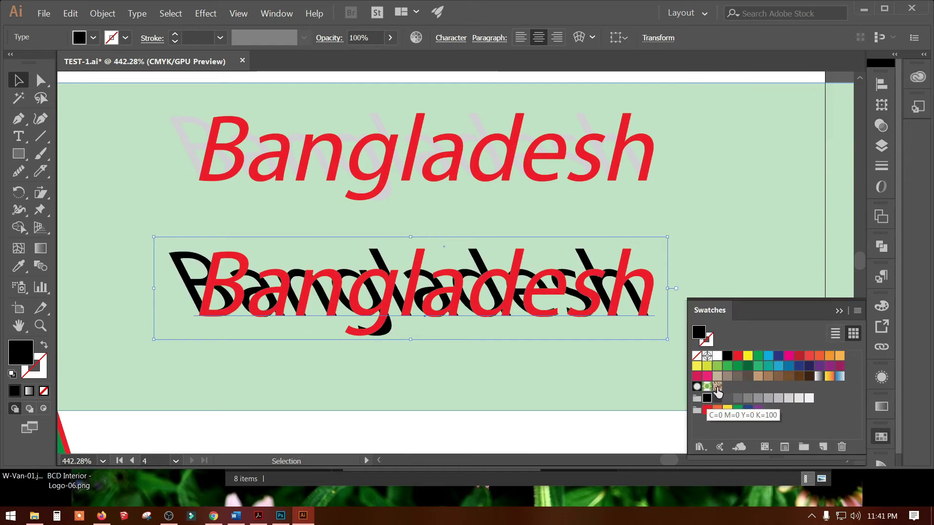
Set the lower black shadow's opacity to 49%, after trying 21% and 60%
left_click(881, 306)
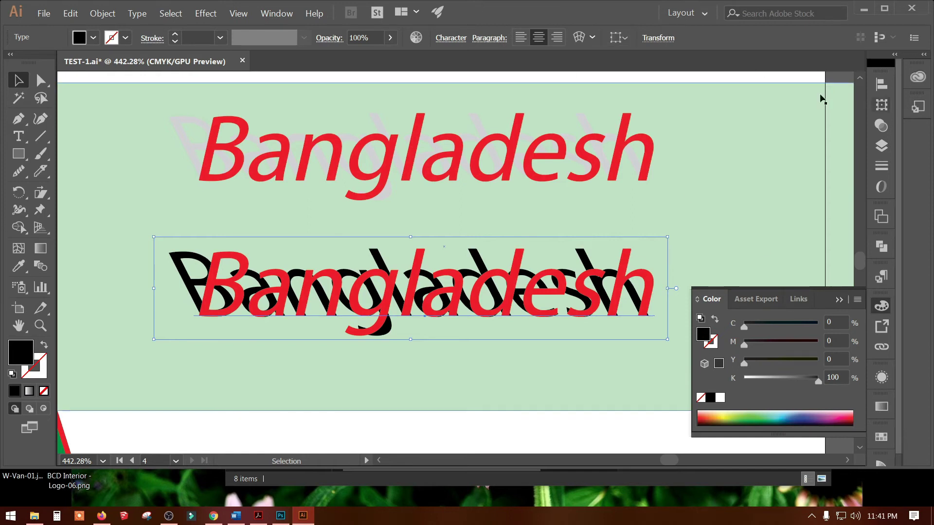
left_click(389, 38)
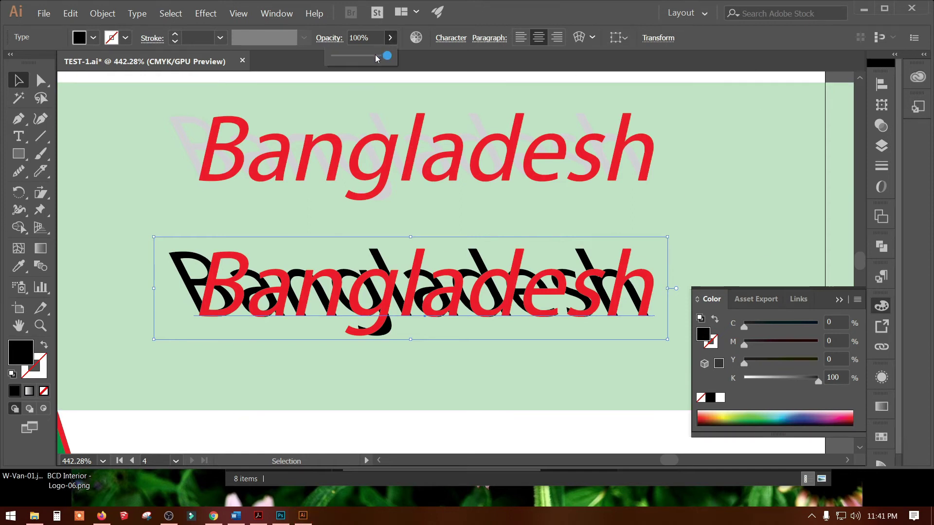
left_click_drag(376, 59, 344, 61)
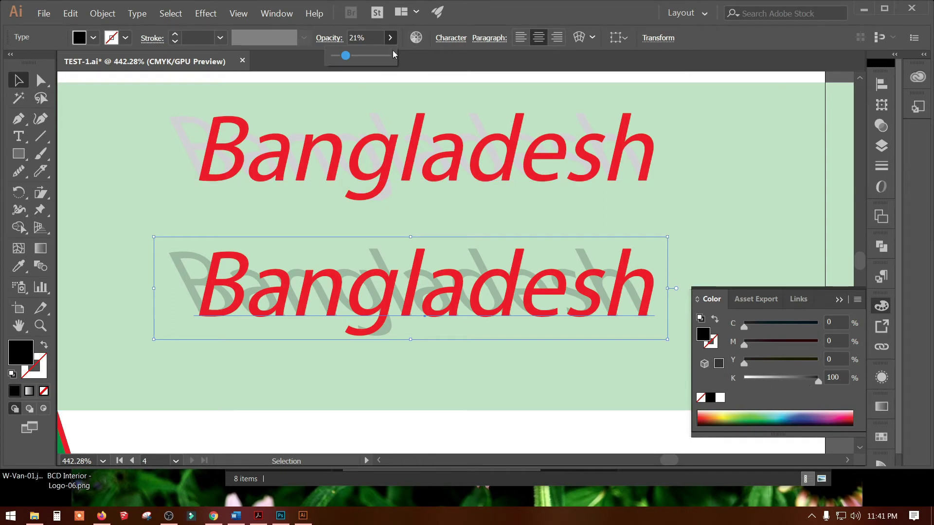
left_click_drag(347, 57, 367, 55)
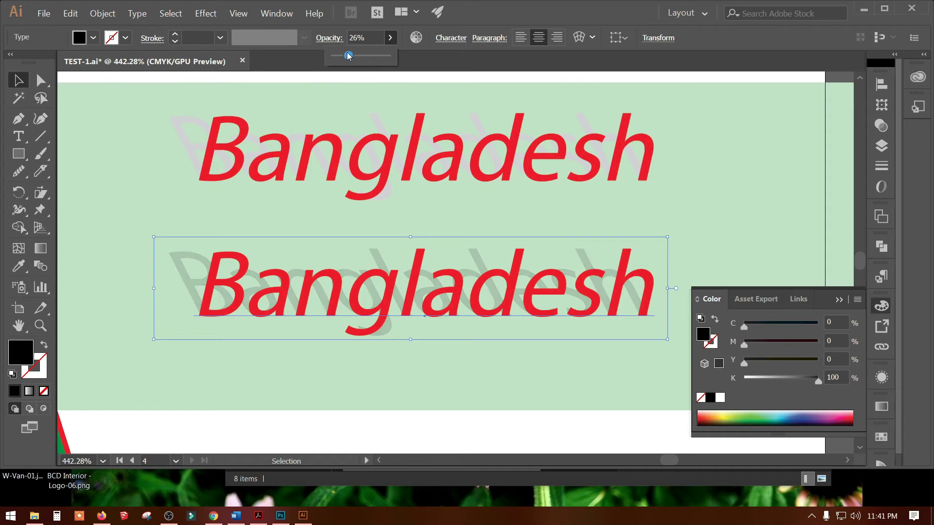
left_click(390, 39)
left_click_drag(368, 57, 388, 56)
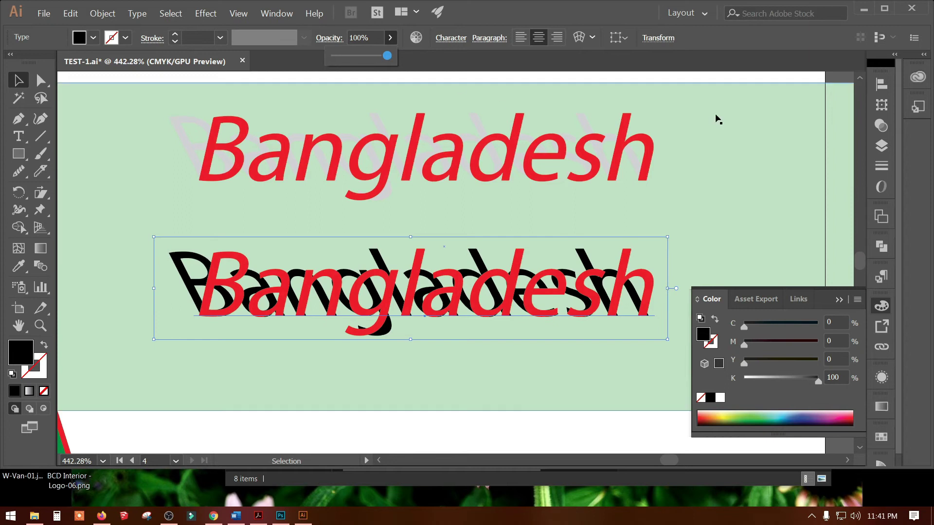
left_click(881, 126)
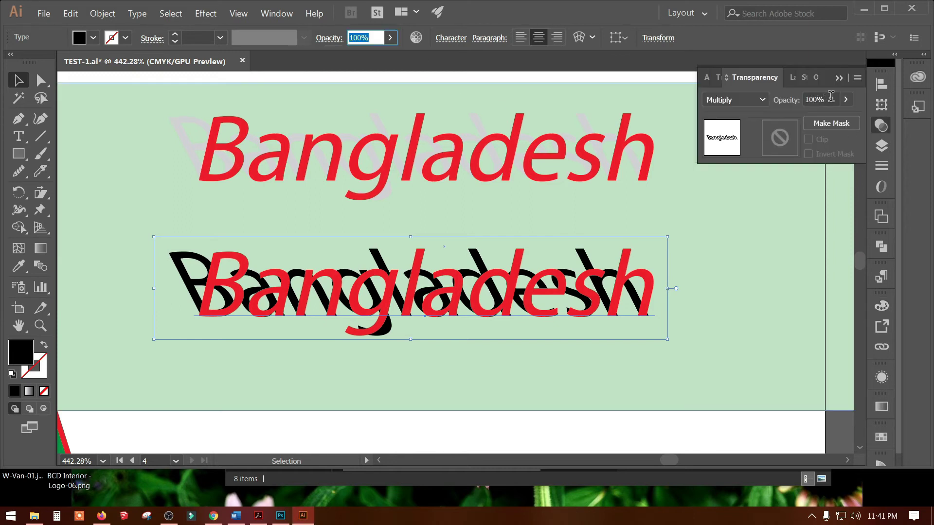
left_click(846, 101)
left_click_drag(842, 118, 809, 121)
left_click_drag(798, 119, 815, 117)
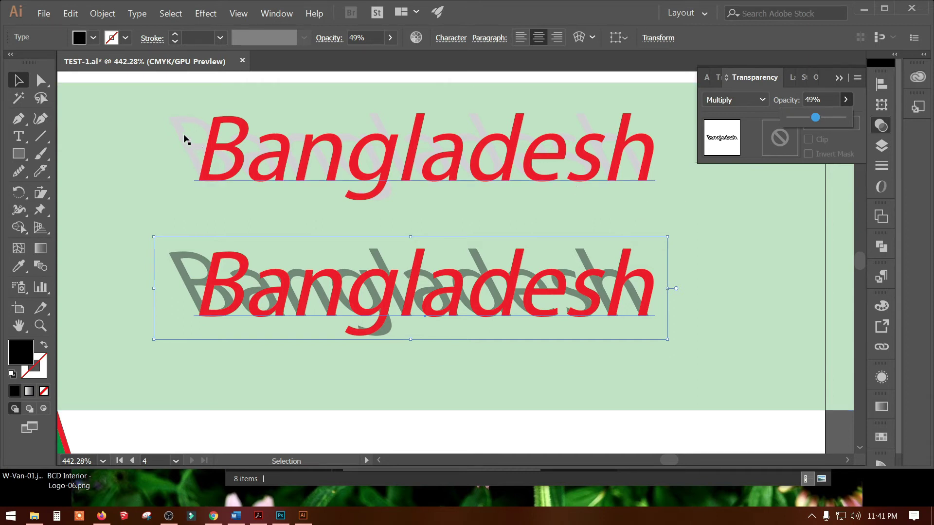
left_click(174, 124)
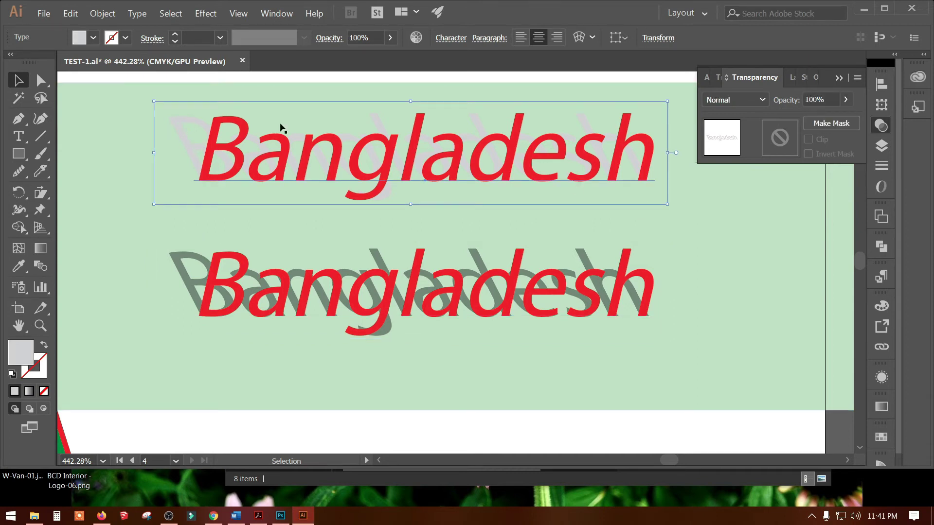
Apply Multiply blending to the upper Bangladesh shadow
left_click(716, 100)
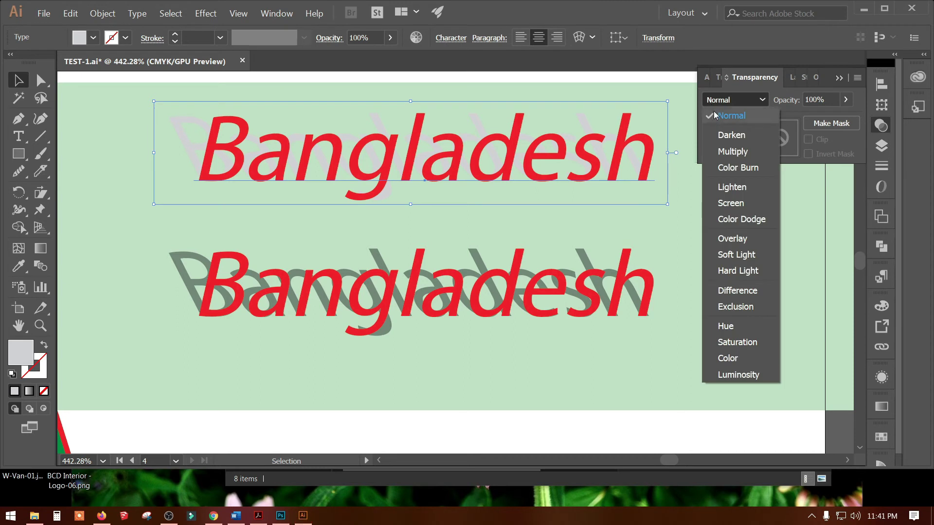
left_click(729, 151)
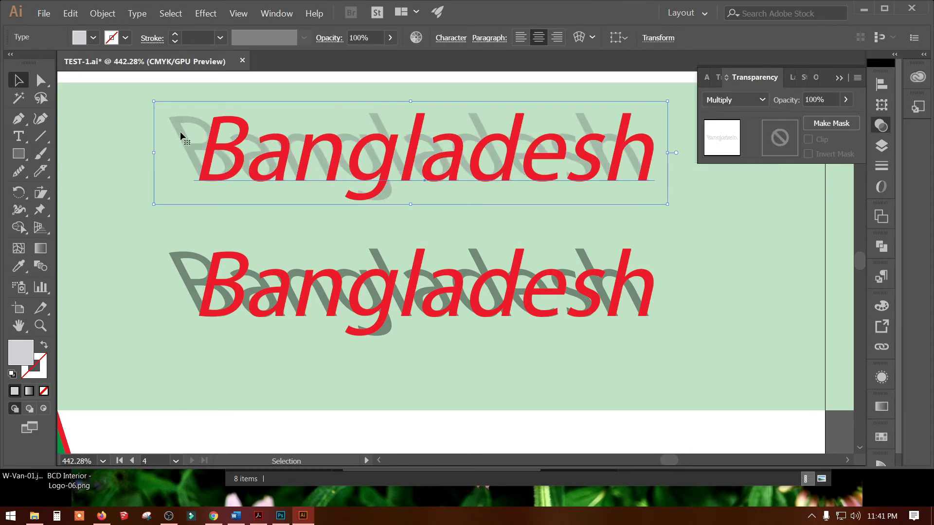
key("ctrl+z")
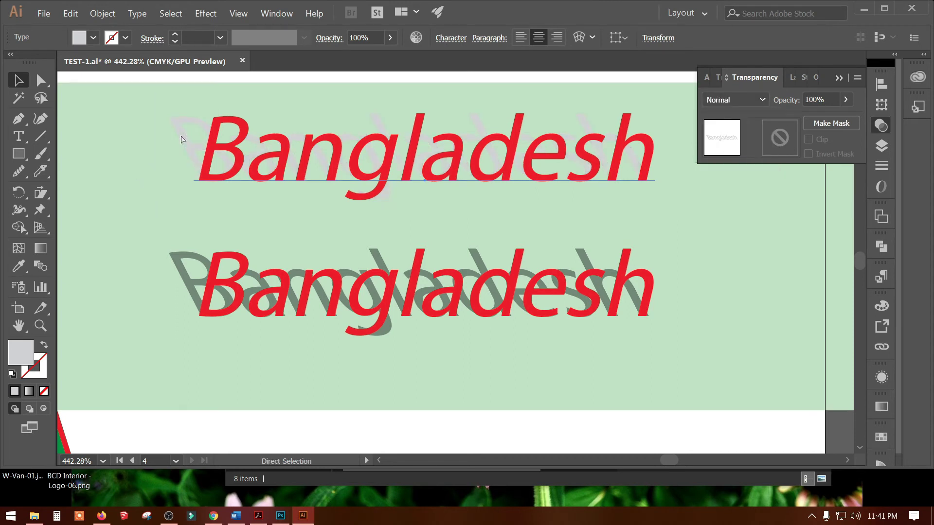
left_click(183, 137)
left_click(720, 99)
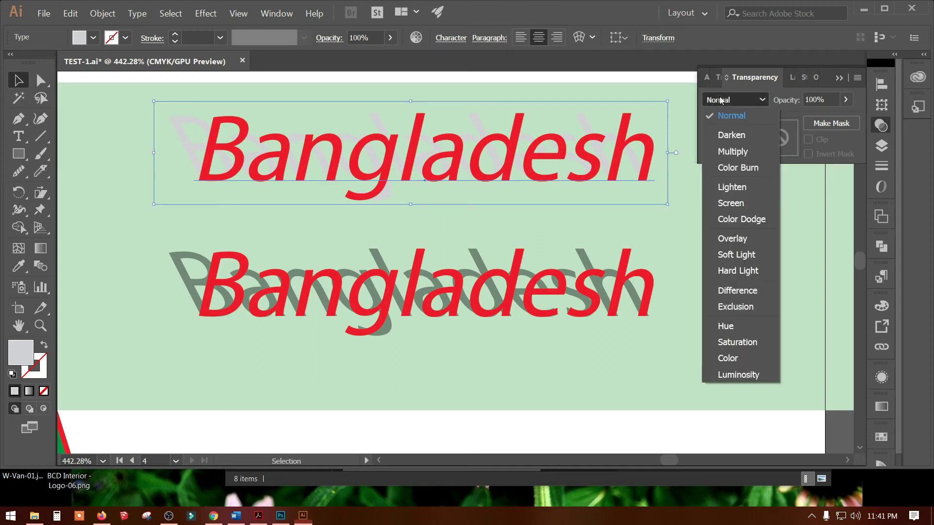
left_click(726, 153)
Compare Darken, Screen, Overlay, Soft Light and Difference blends, then return to Multiply
left_click(711, 103)
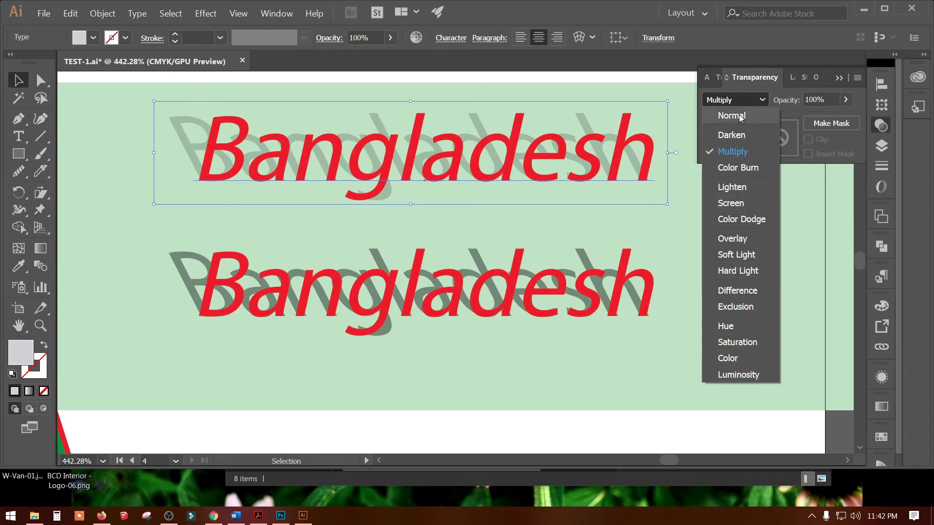
left_click(732, 136)
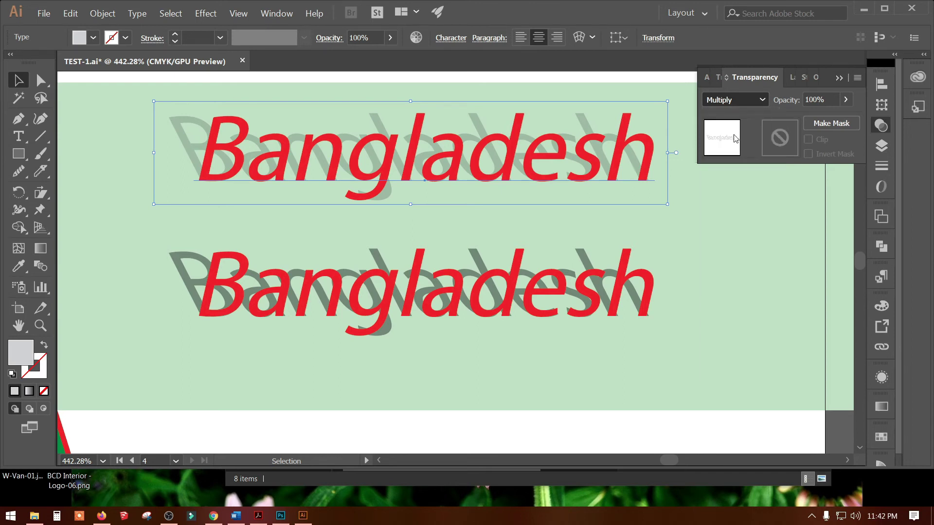
left_click(749, 100)
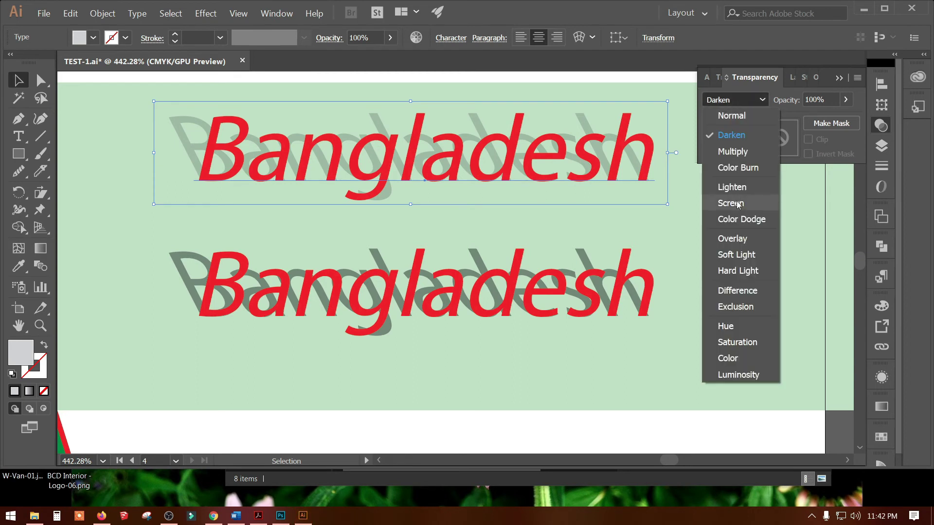
left_click(736, 202)
left_click(741, 100)
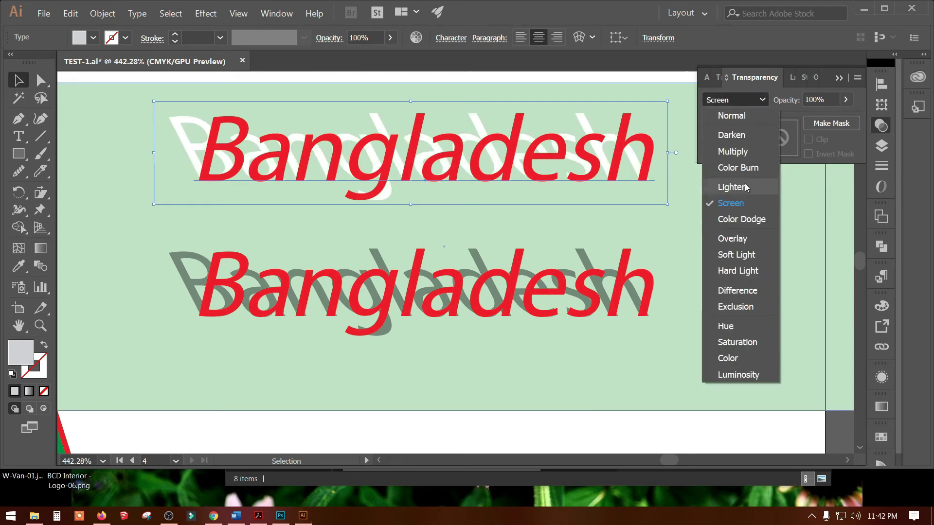
left_click(743, 237)
left_click(732, 100)
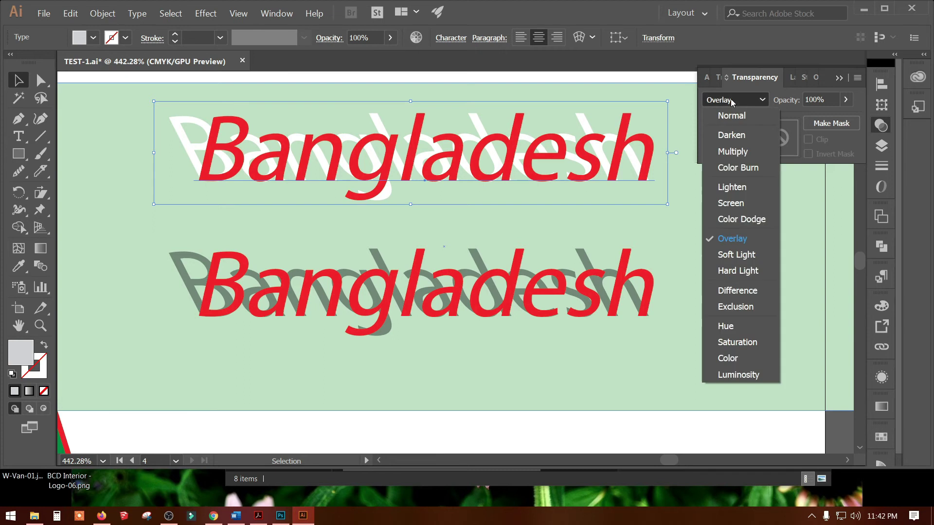
left_click(731, 255)
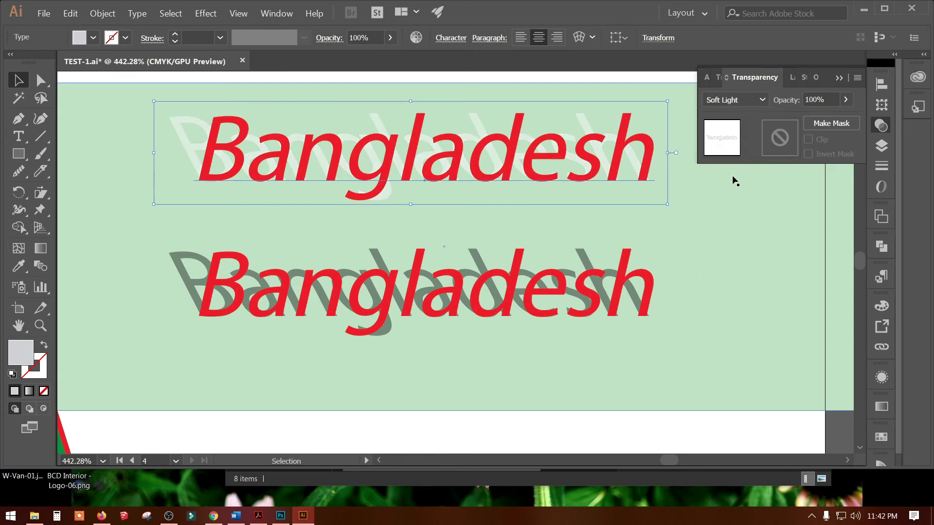
left_click(732, 102)
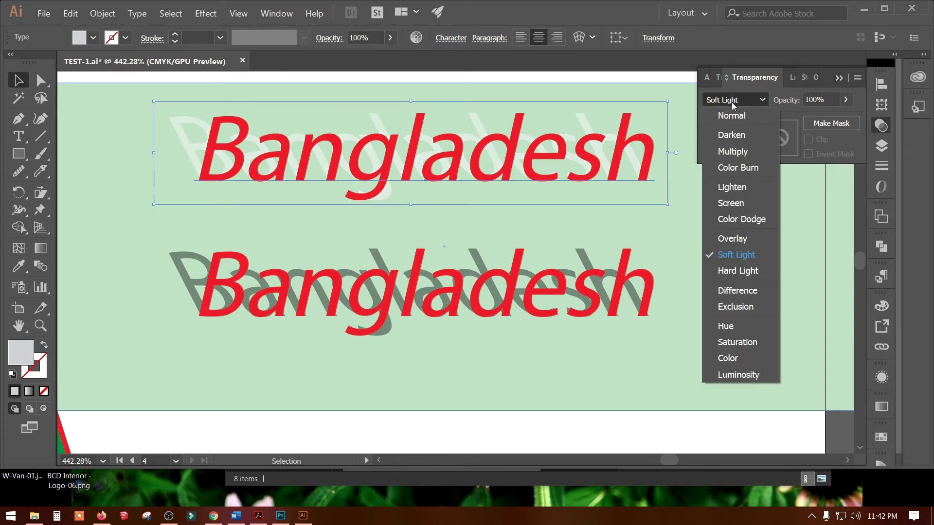
left_click(729, 290)
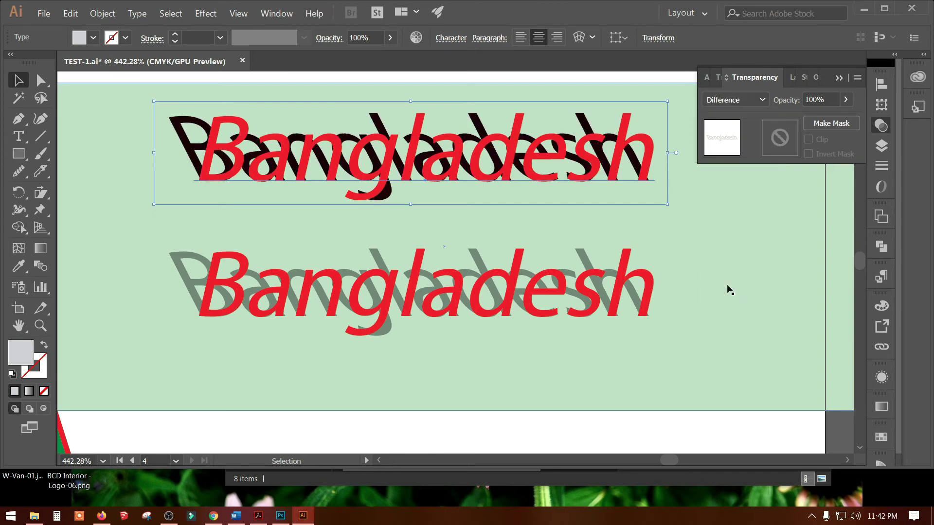
left_click(736, 99)
left_click(732, 117)
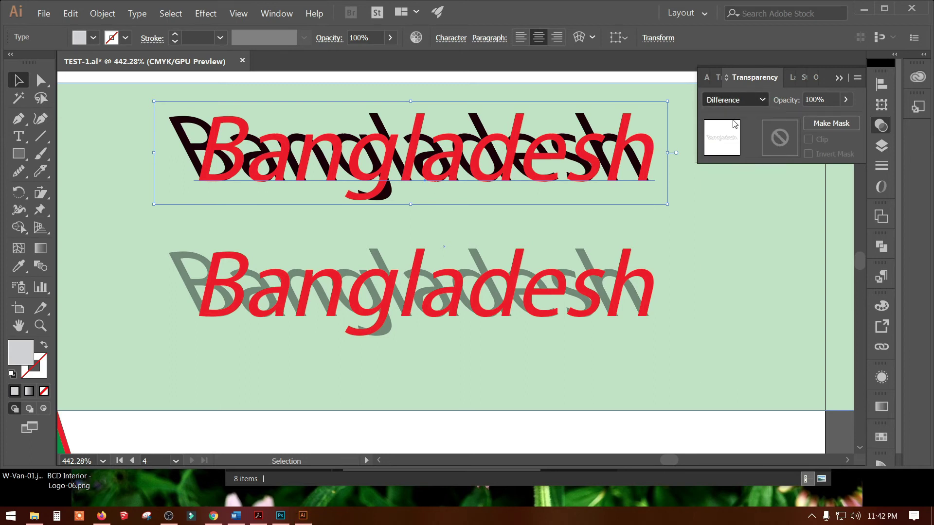
key("Down")
key("Down")
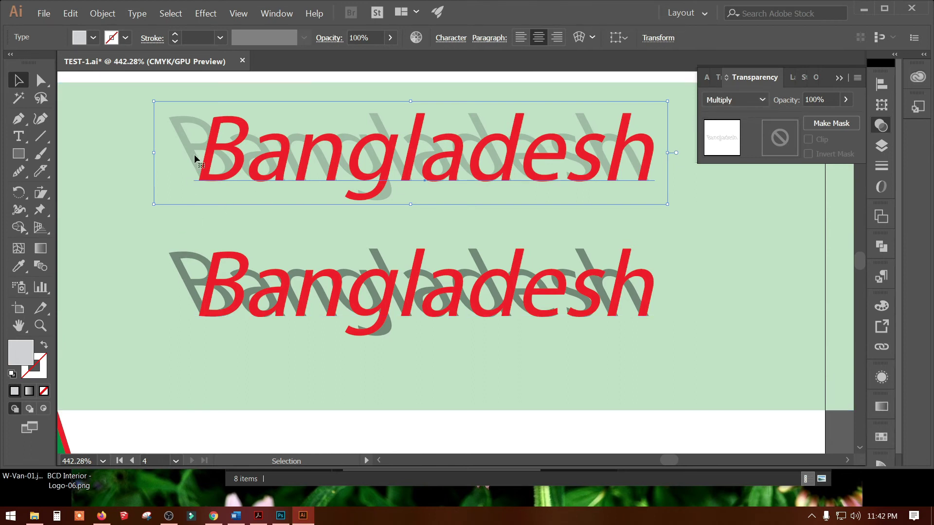
Delete the upper red Bangladesh text and its grey shadow
left_click(177, 266)
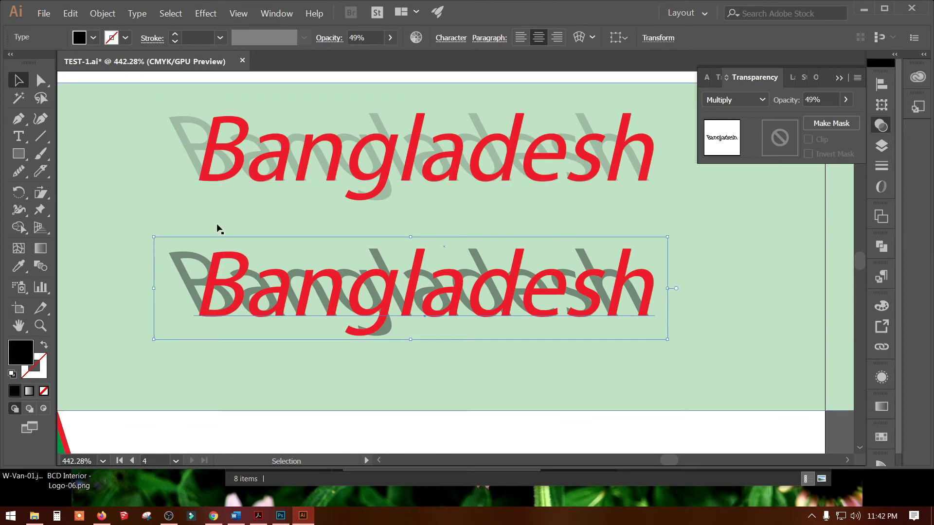
left_click(224, 154)
left_click(210, 154)
key("v")
key("Delete")
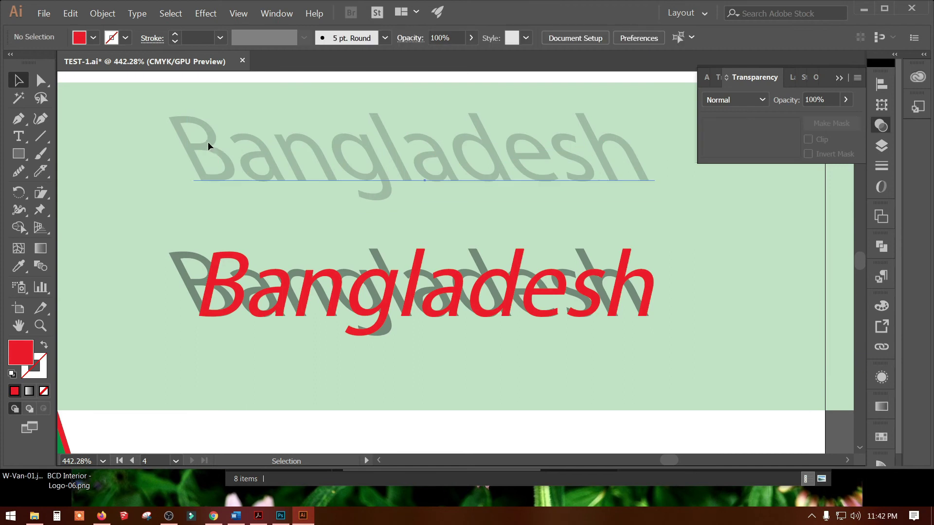
left_click(229, 191)
key("Delete")
left_click(299, 217)
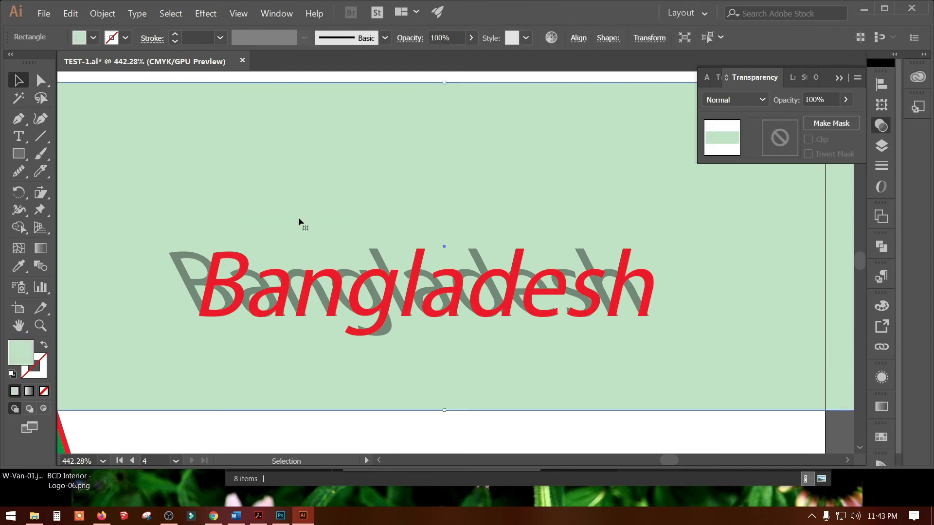
key("ctrl+shift+a")
Duplicate the lower Bangladesh text and shadow upward, then select the copy's shadow
left_click(311, 305)
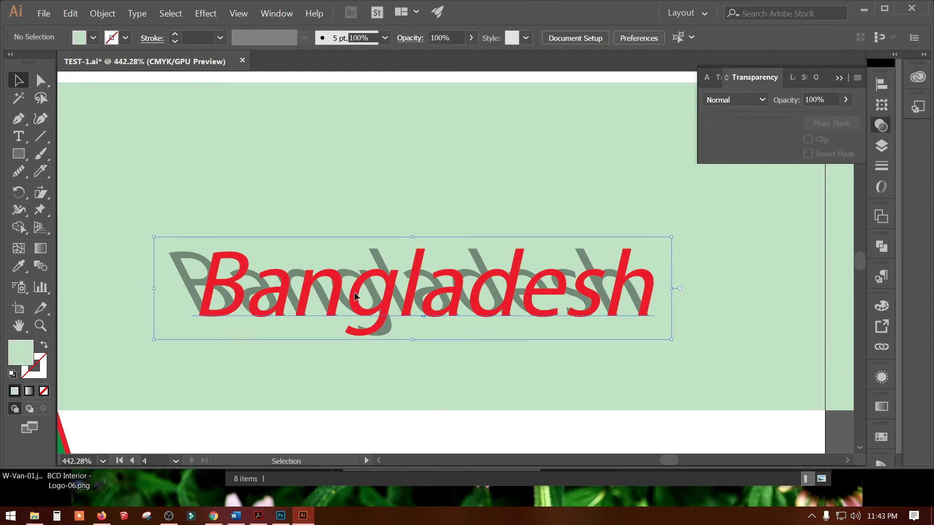
left_click_drag(355, 296, 355, 176)
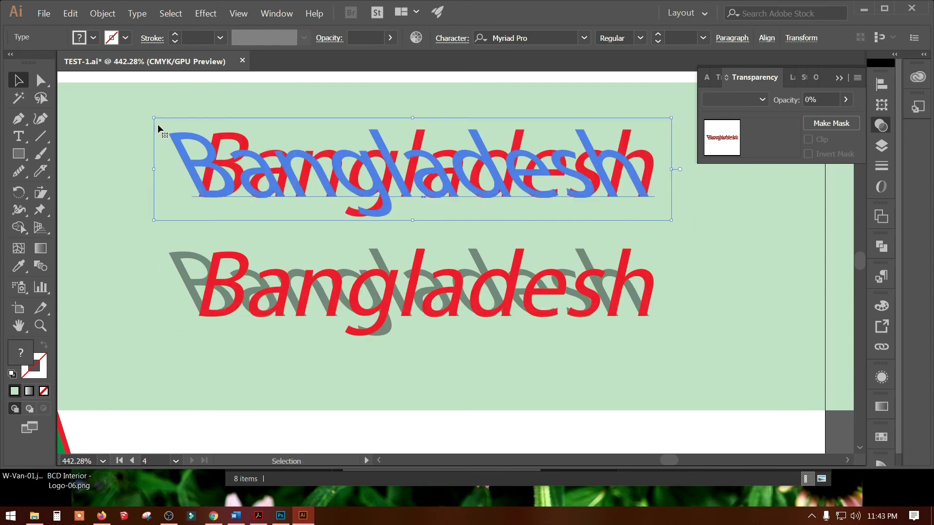
key("ctrl+shift+a")
left_click(175, 151)
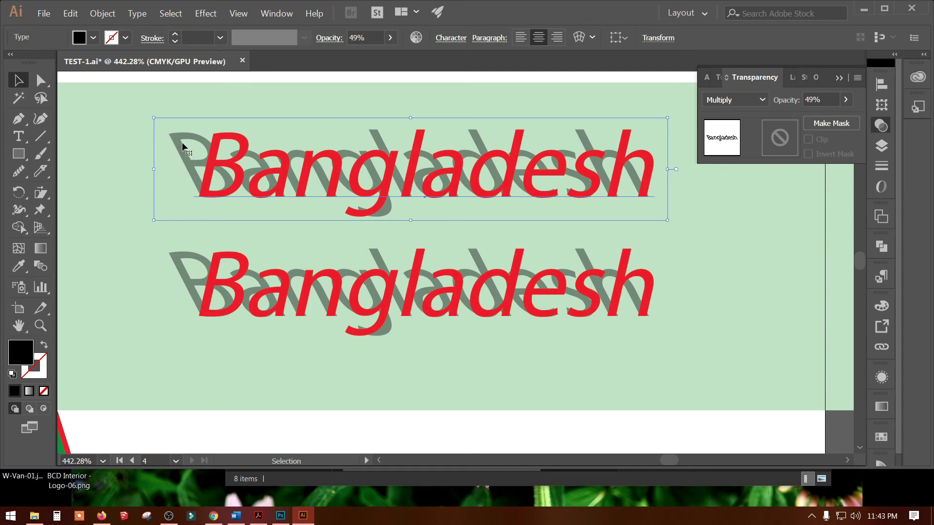
left_click(206, 13)
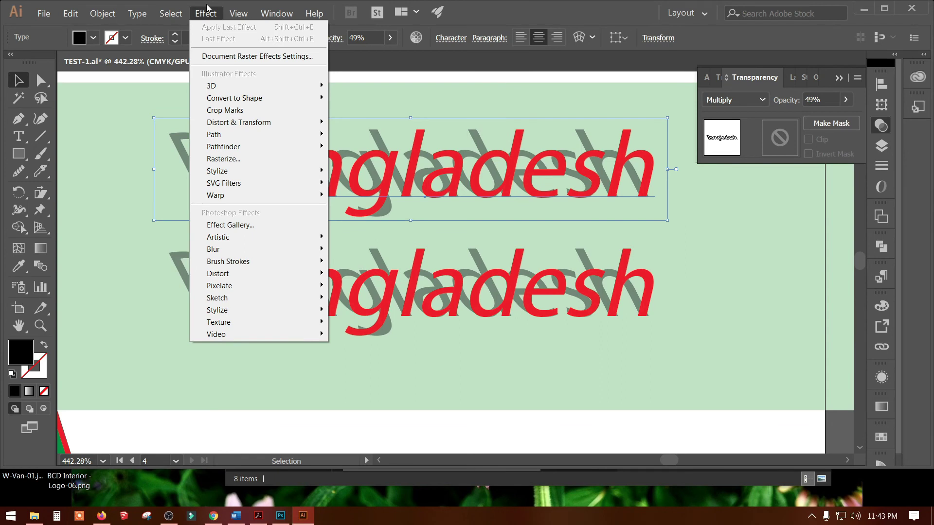
mouse_move(213, 250)
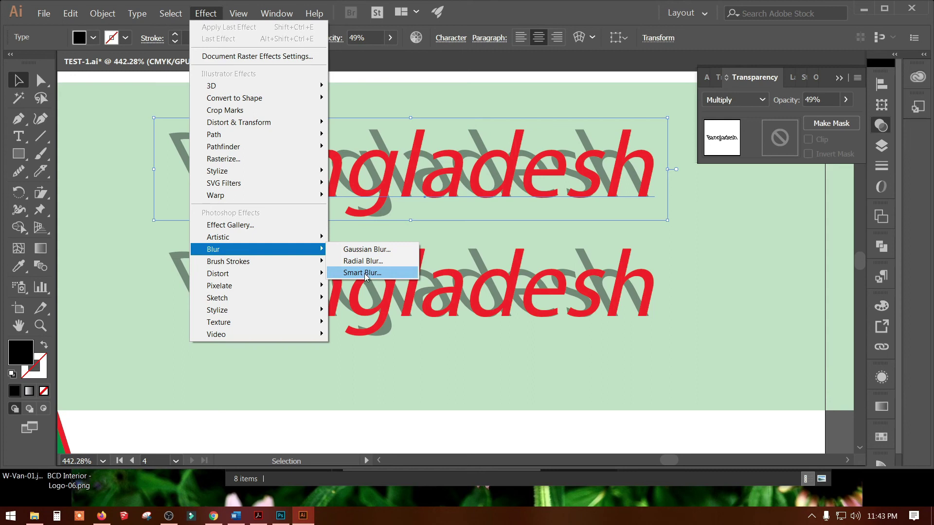
Apply a previewed Gaussian Blur of about 2.3 pixels to the upper shadow
left_click(370, 249)
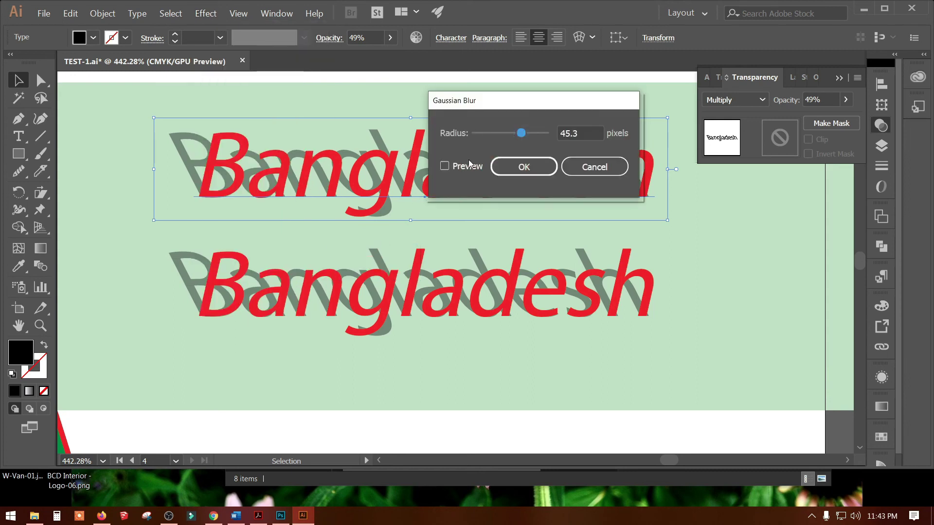
left_click(464, 167)
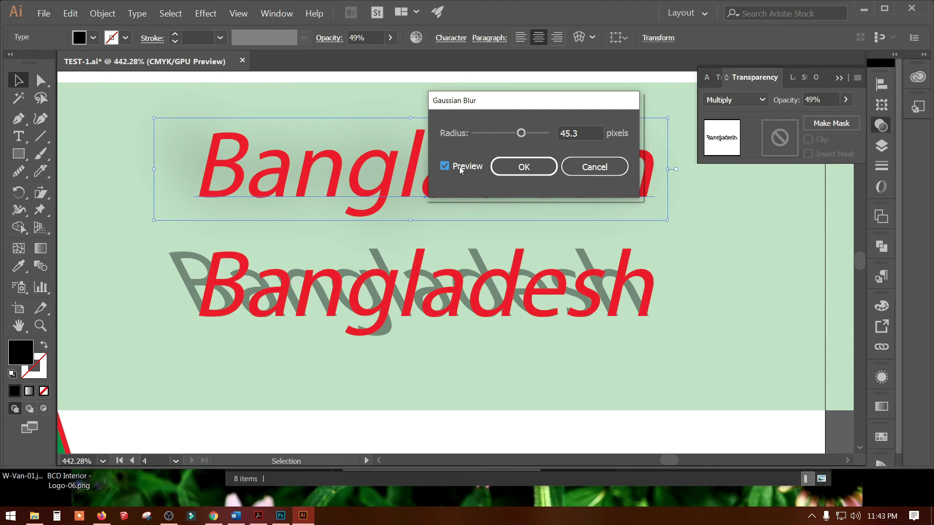
left_click_drag(521, 133, 485, 133)
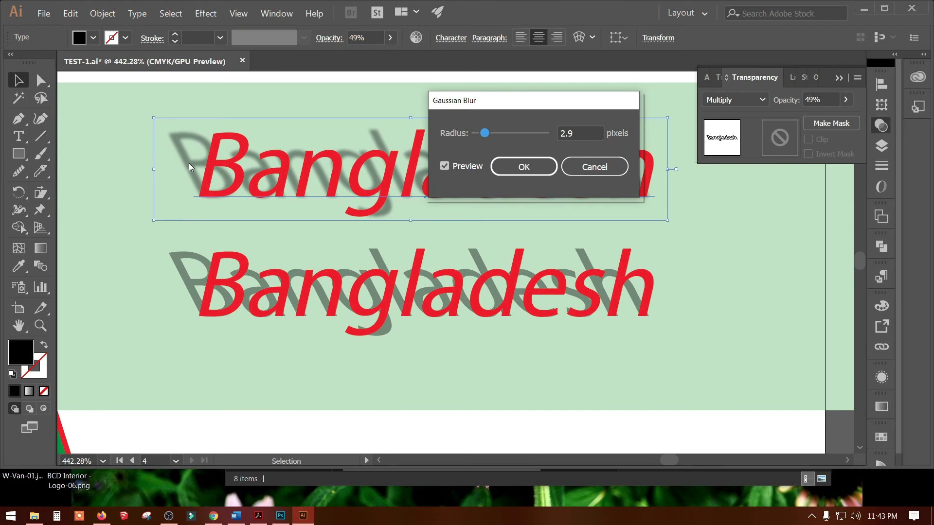
left_click_drag(483, 136, 480, 140)
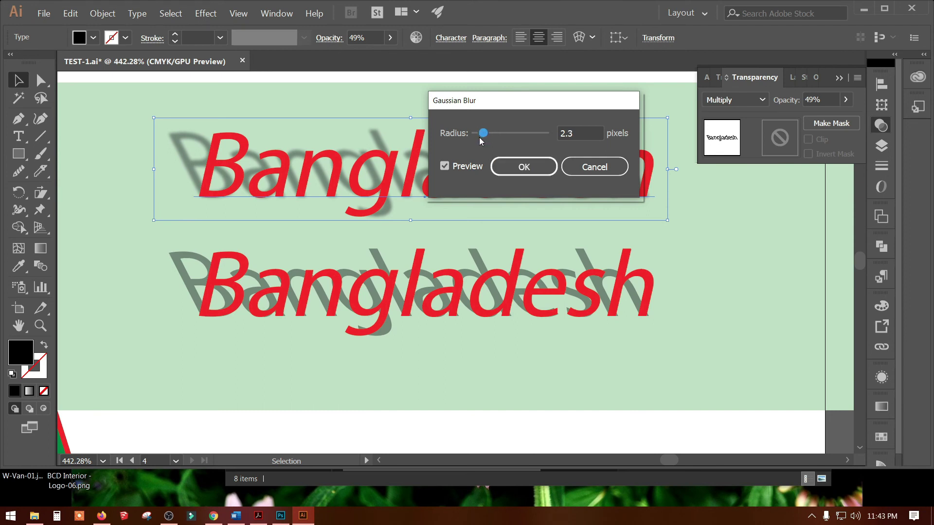
left_click(516, 171)
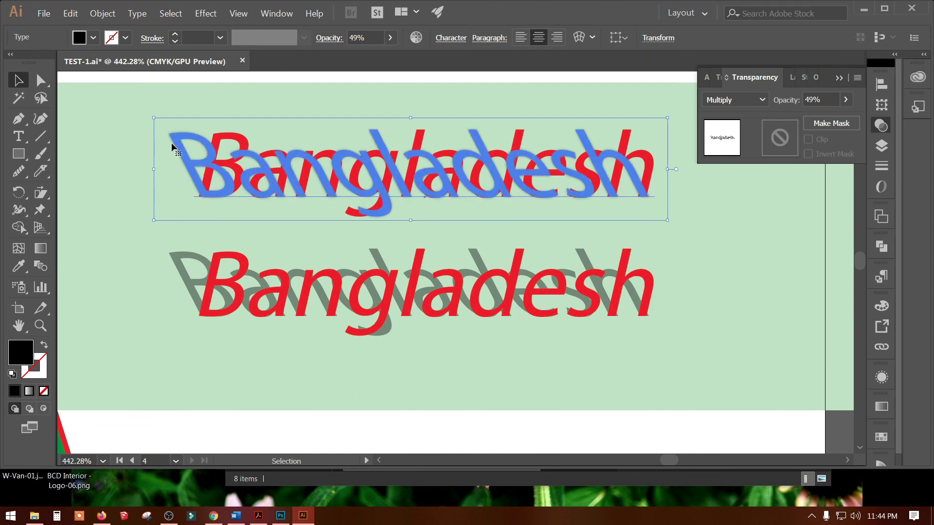
Keep Multiply and fade the blurred upper shadow to 21% opacity
left_click(767, 103)
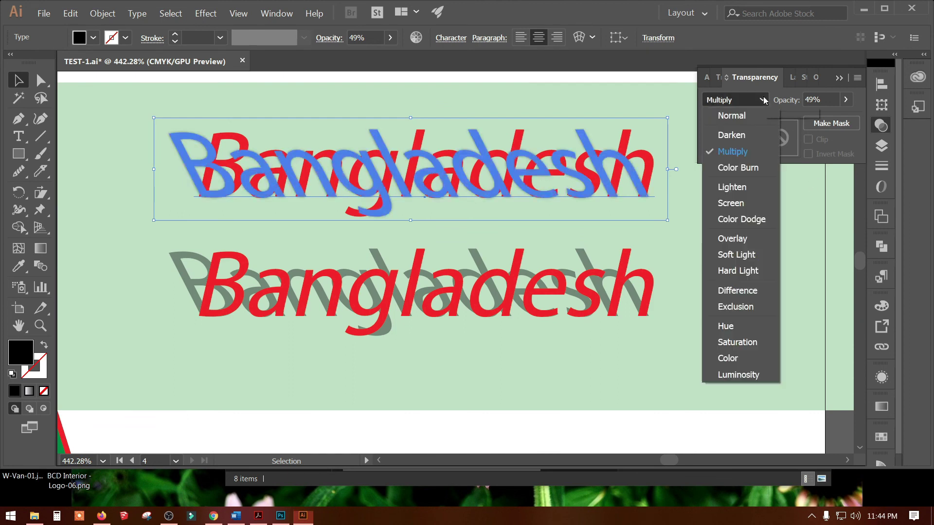
left_click(805, 95)
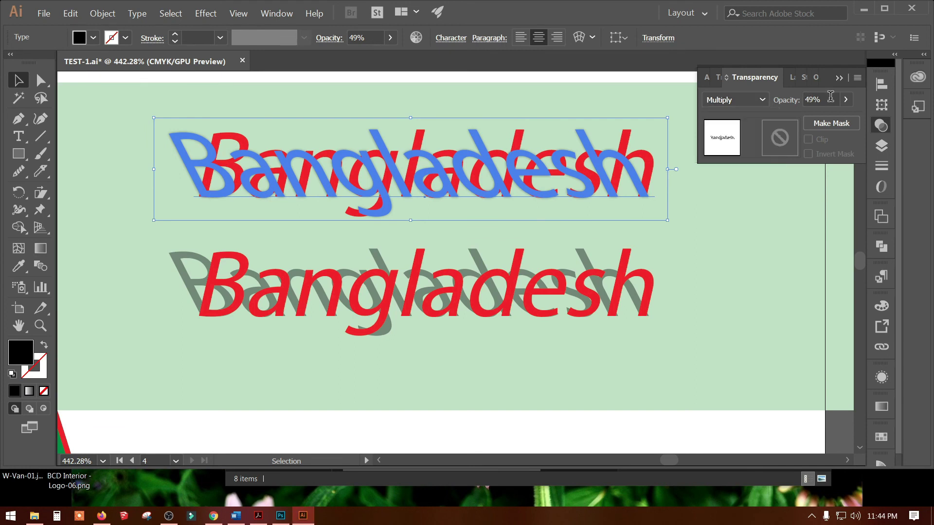
left_click(846, 100)
mouse_move(815, 118)
left_mouse_down()
mouse_move(798, 118)
mouse_move(800, 204)
mouse_move(783, 297)
left_mouse_up()
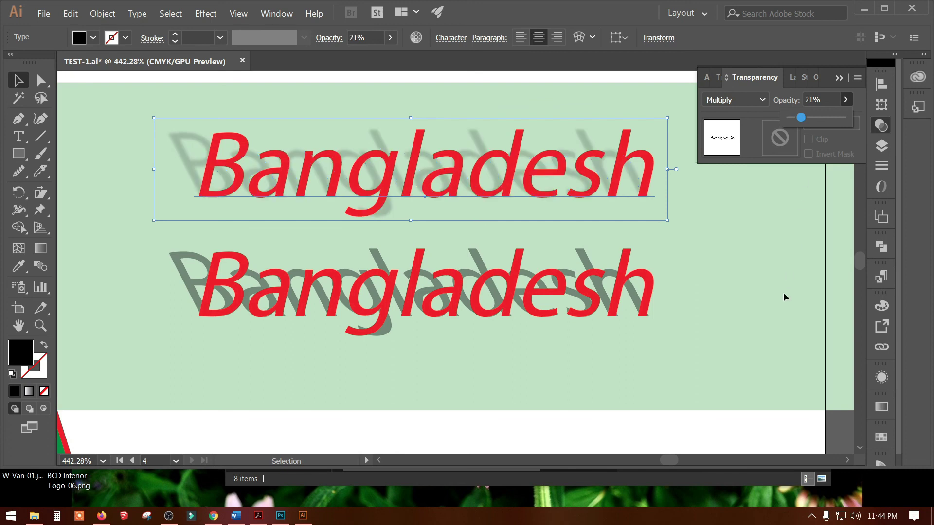
left_click(724, 364)
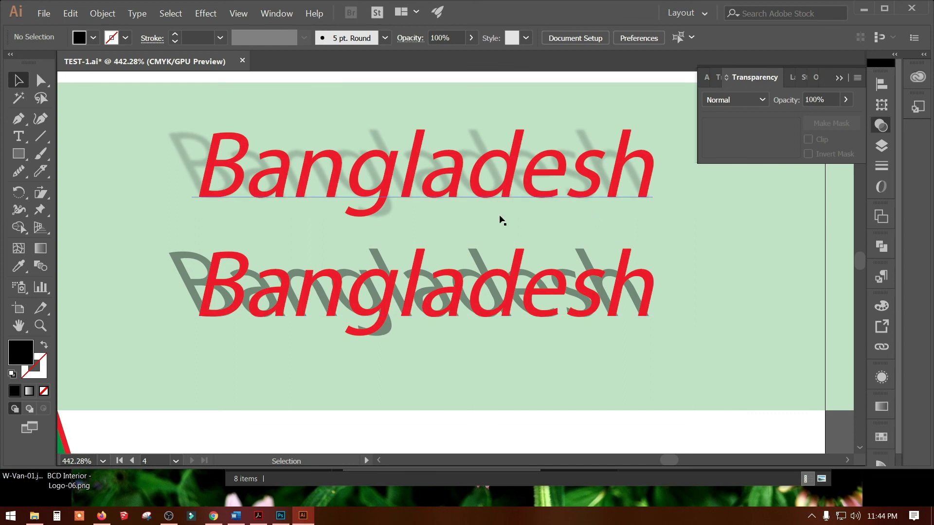
Marquee-select and delete the upper Bangladesh text and shadow
left_click(184, 171)
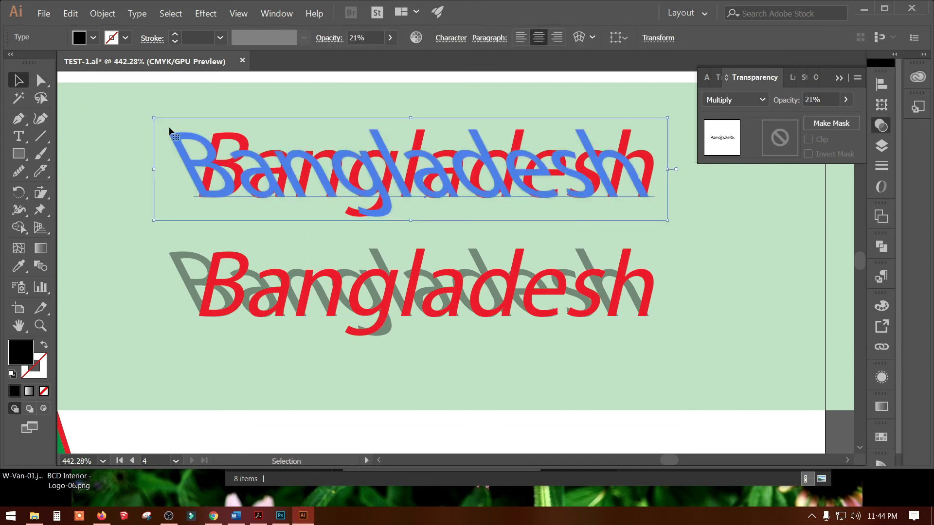
left_click_drag(149, 107, 238, 198)
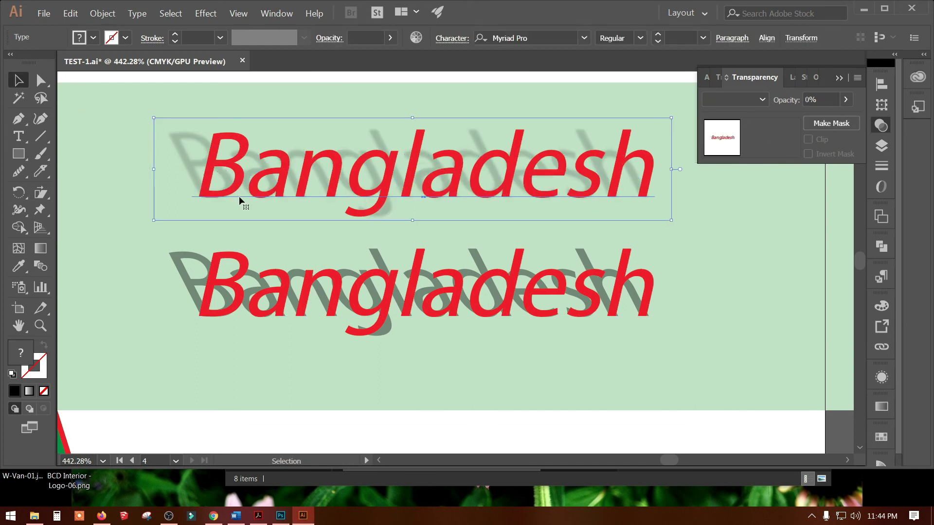
key("Delete")
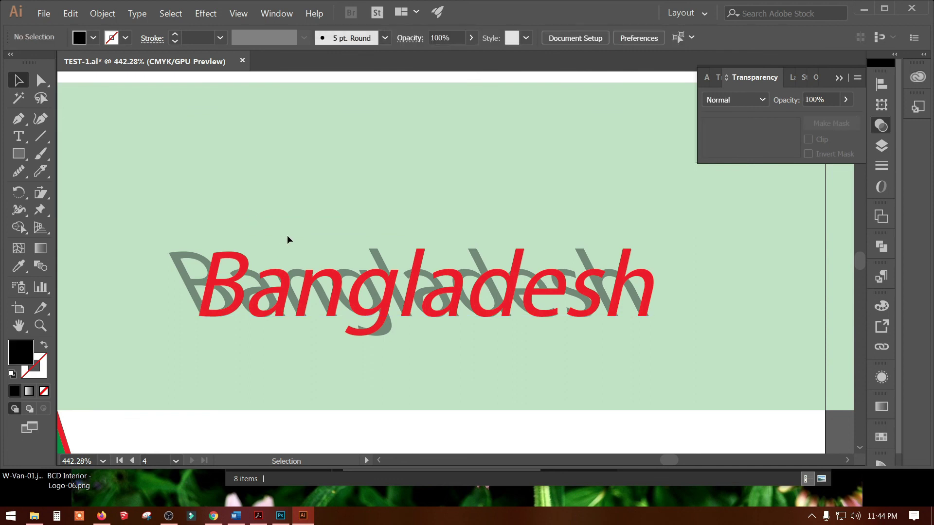